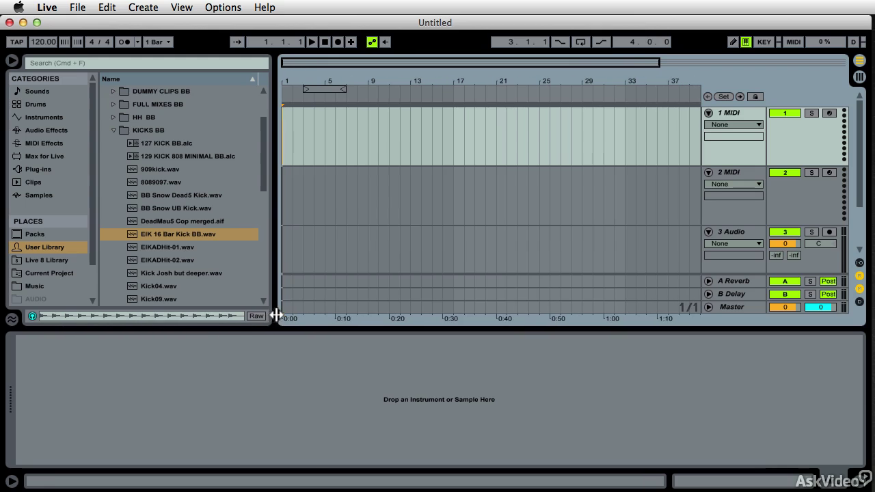
# Search the browser for "Kick" and narrow the results to the Samples category
pyautogui.click(13, 61)
pyautogui.click(13, 61)
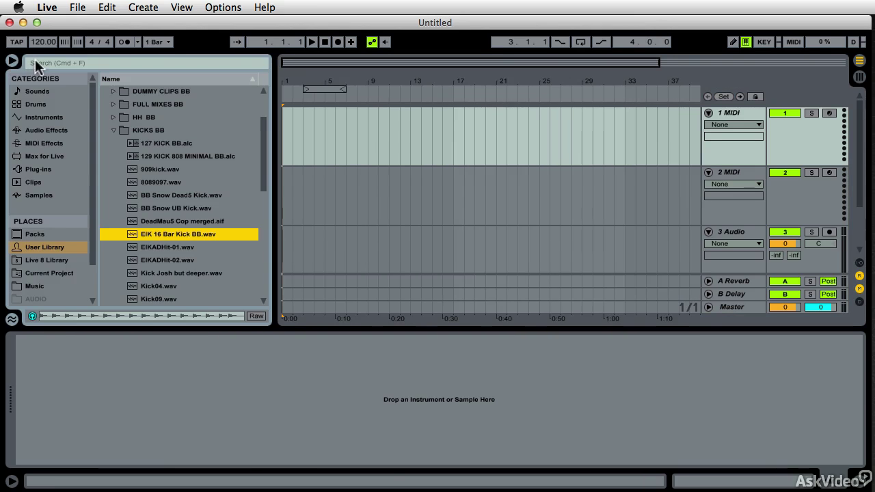
pyautogui.click(36, 64)
pyautogui.write('Kick')
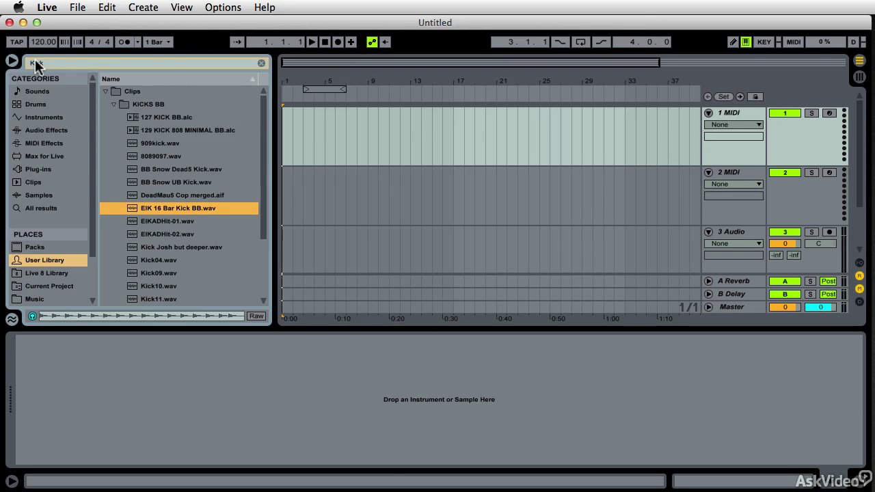
pyautogui.click(56, 91)
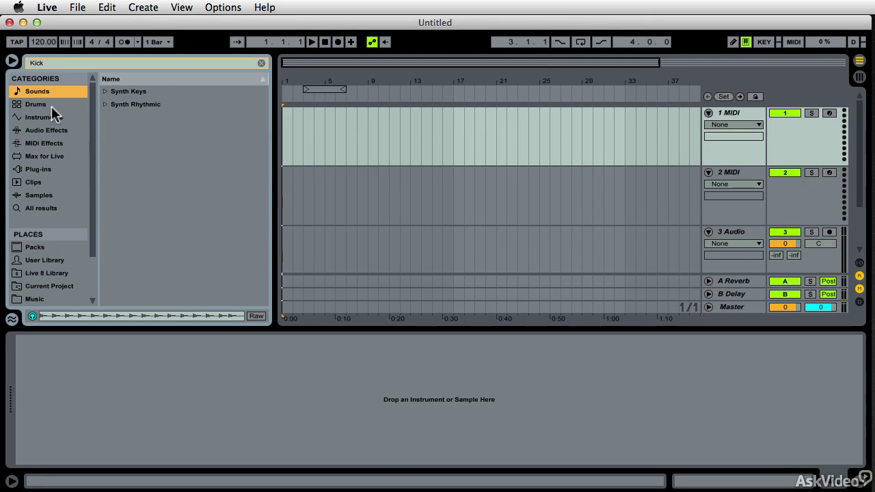
pyautogui.click(53, 106)
pyautogui.click(53, 194)
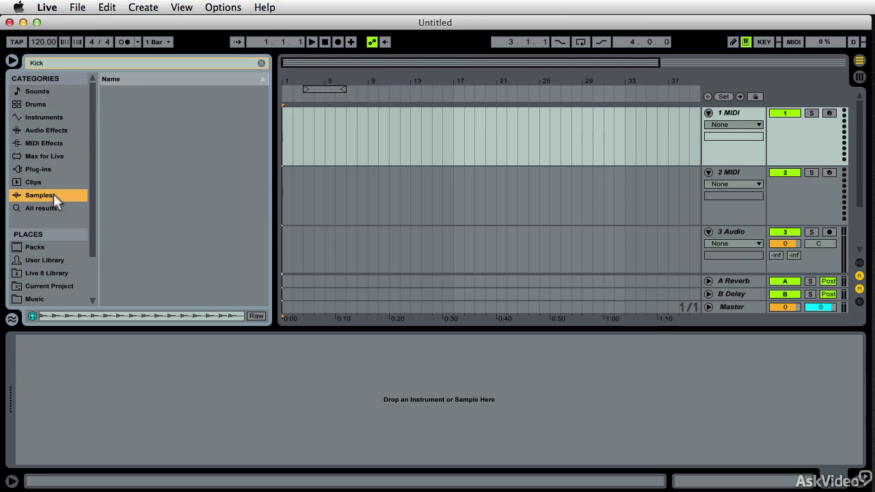
# Audition several kick samples and place Kick-808.aif on the first track at bar 2
pyautogui.click(160, 159)
pyautogui.scroll(-6, 166, 198)
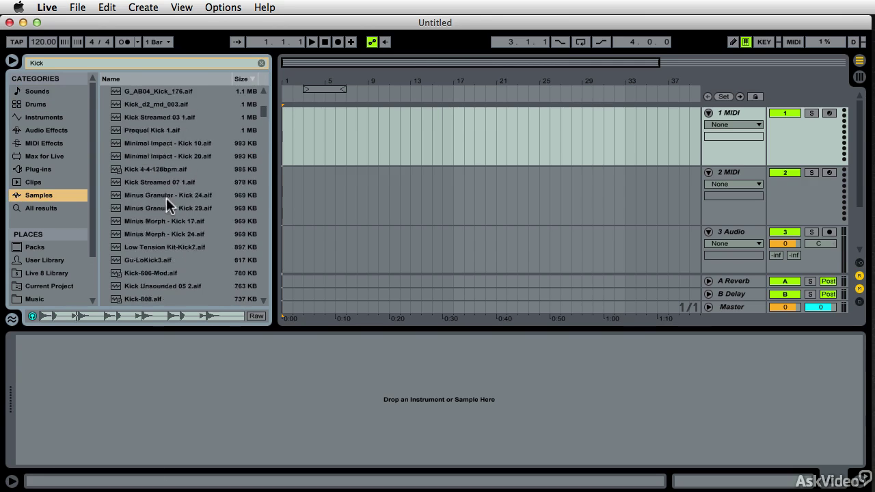
pyautogui.click(157, 194)
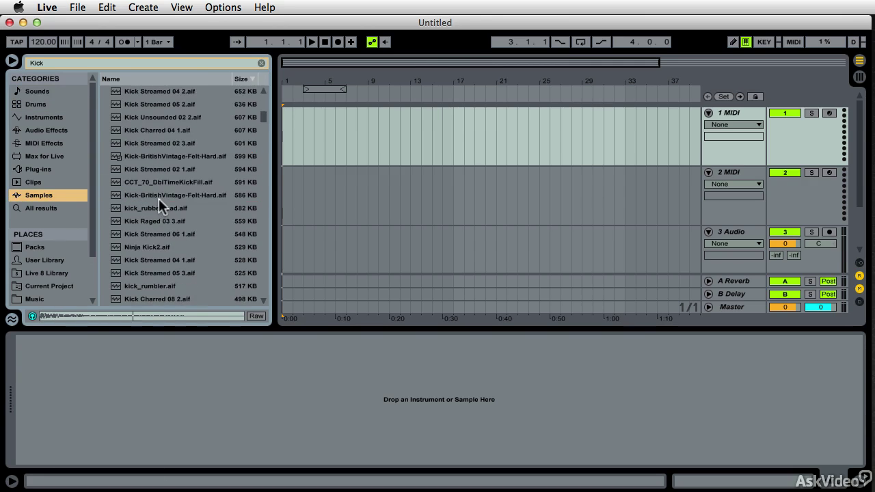
pyautogui.scroll(2, 161, 197)
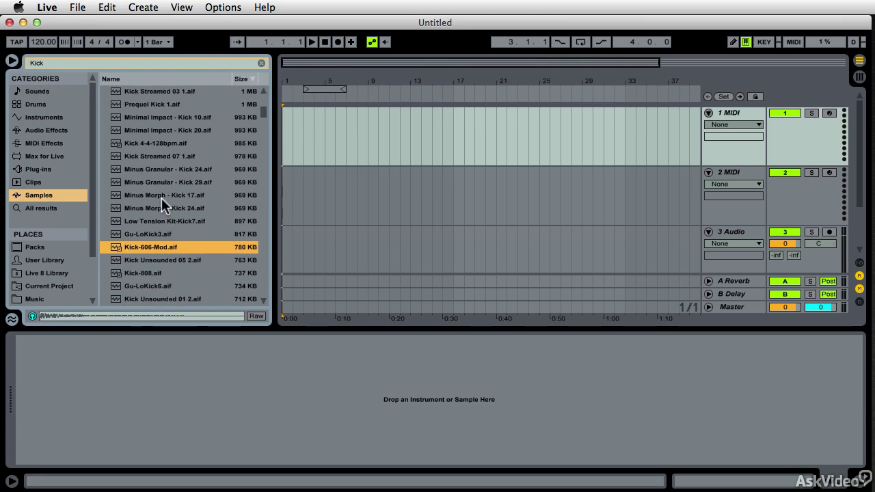
pyautogui.scroll(-1, 162, 198)
pyautogui.click(138, 262)
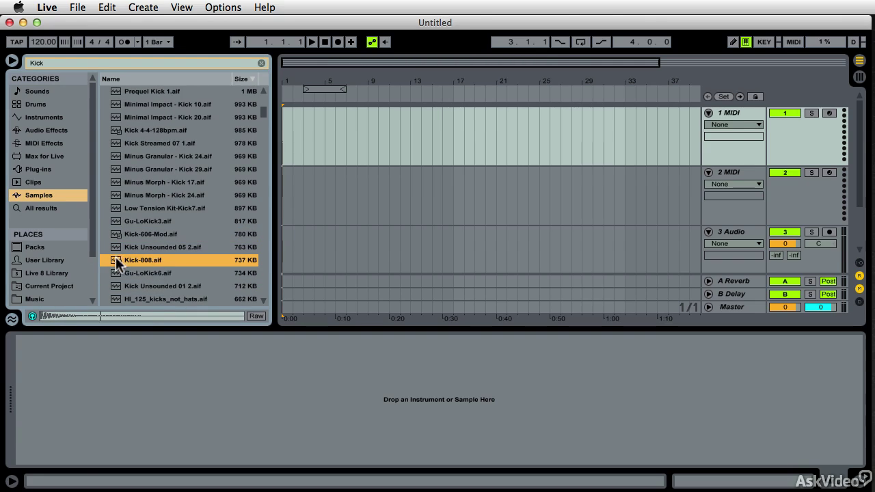
pyautogui.moveTo(118, 263); pyautogui.dragTo(298, 134)
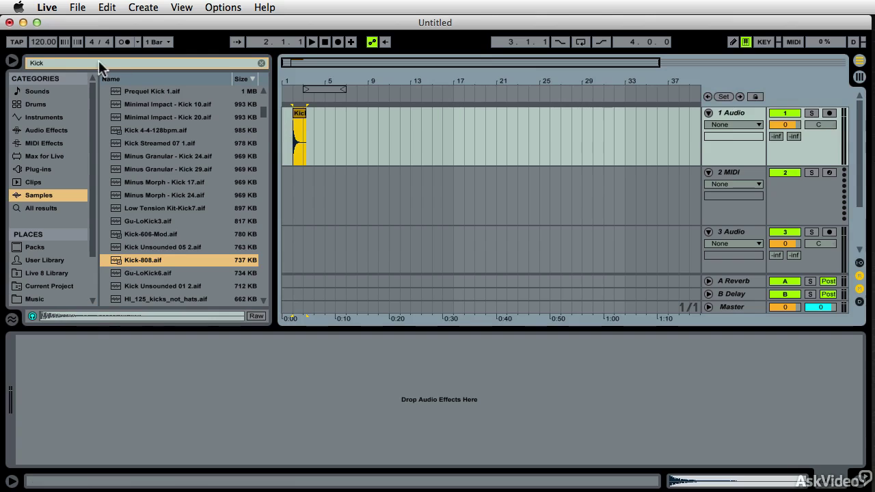
# Hide the browser and set the arrangement's fixed grid to 1 Bar
pyautogui.click(12, 60)
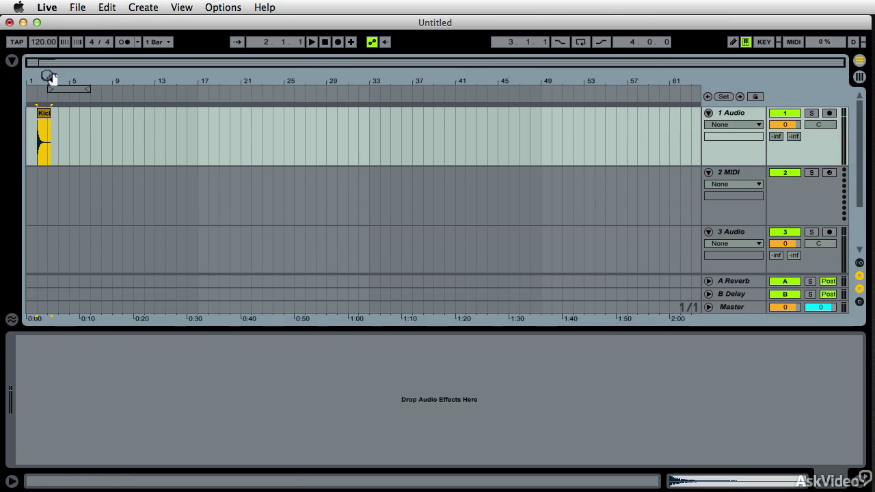
pyautogui.moveTo(50, 75); pyautogui.dragTo(179, 133)
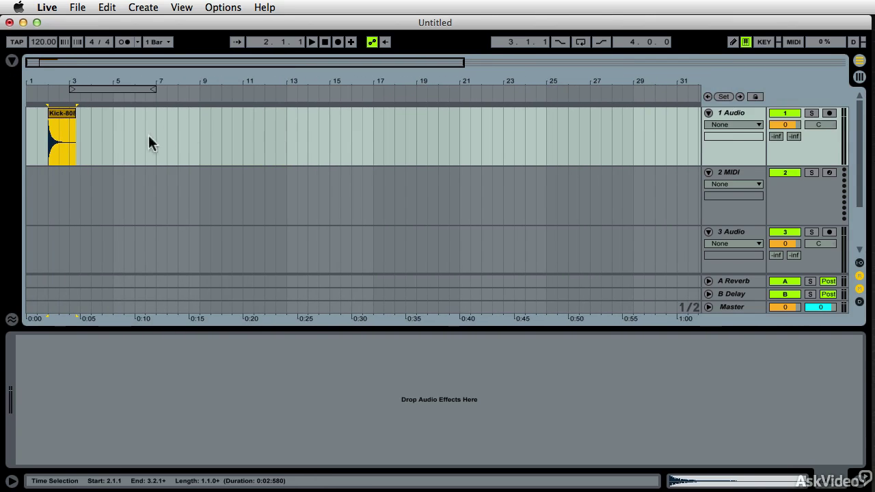
pyautogui.rightClick(113, 128)
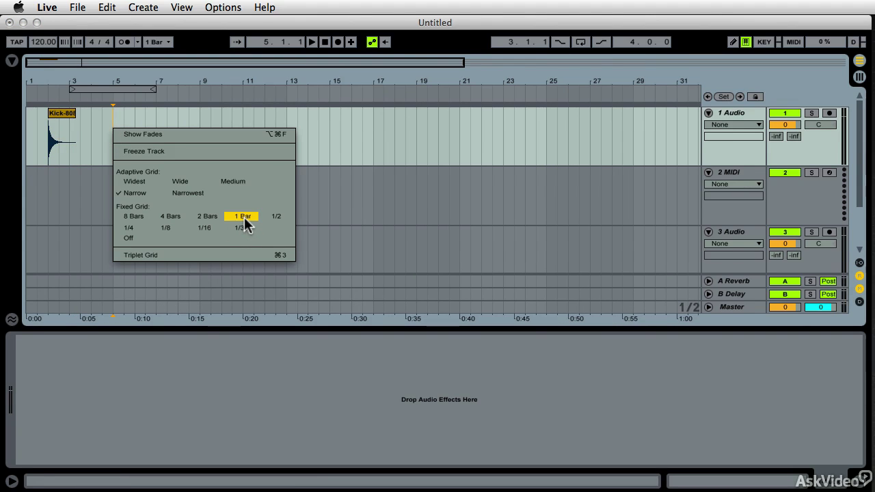
pyautogui.click(134, 217)
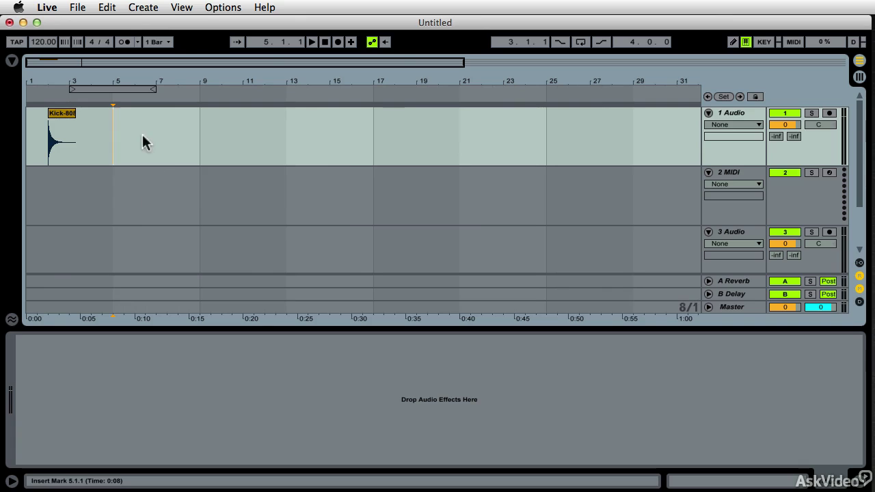
pyautogui.rightClick(165, 136)
pyautogui.click(223, 225)
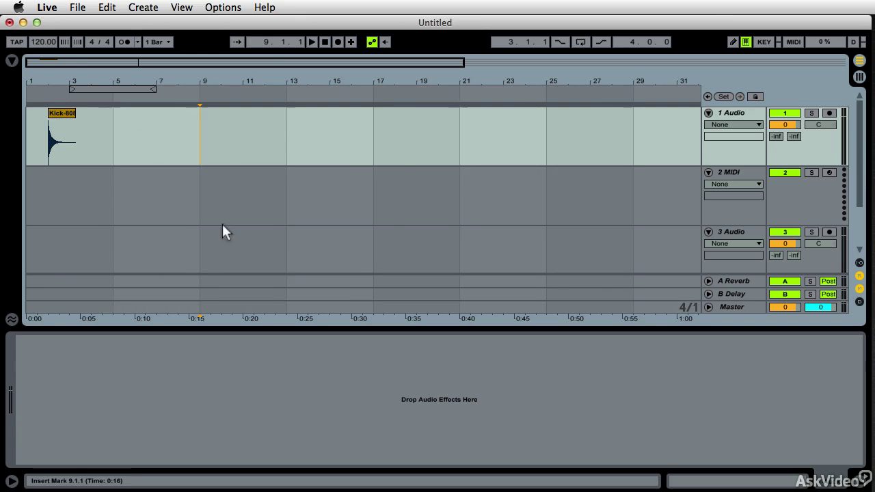
pyautogui.rightClick(220, 143)
pyautogui.click(353, 229)
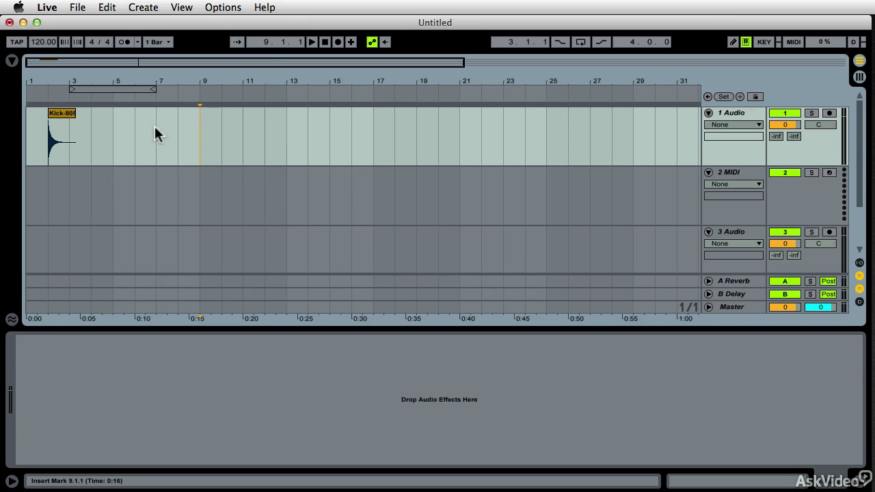
# Move the four-bar loop brace to start at bar 1 and set the tempo to 125 BPM
pyautogui.moveTo(103, 92); pyautogui.dragTo(39, 85)
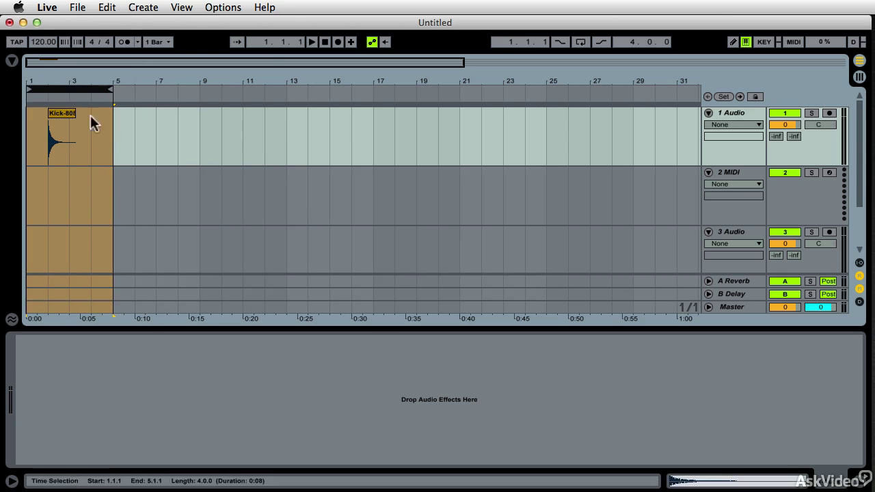
pyautogui.moveTo(39, 40); pyautogui.dragTo(39, 34)
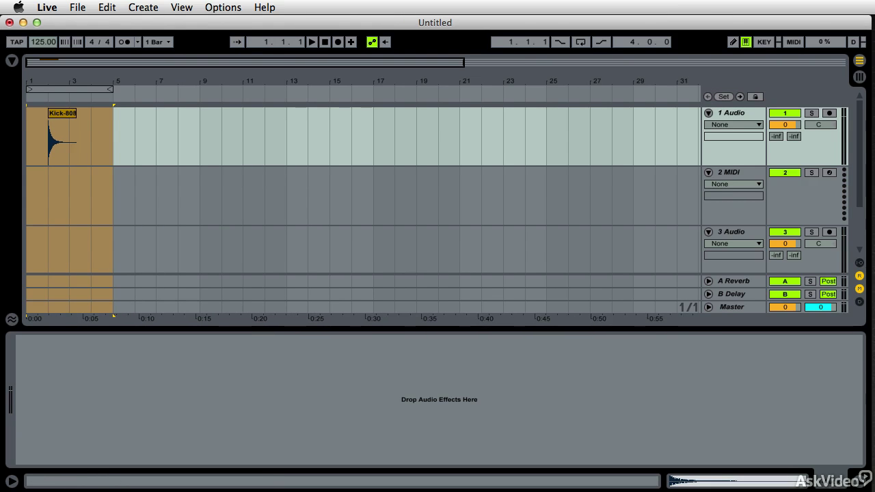
# Move the Kick-808 clip to the start of bar 1 and trim its end to bar 2
pyautogui.moveTo(54, 83); pyautogui.dragTo(192, 156)
pyautogui.click(72, 115)
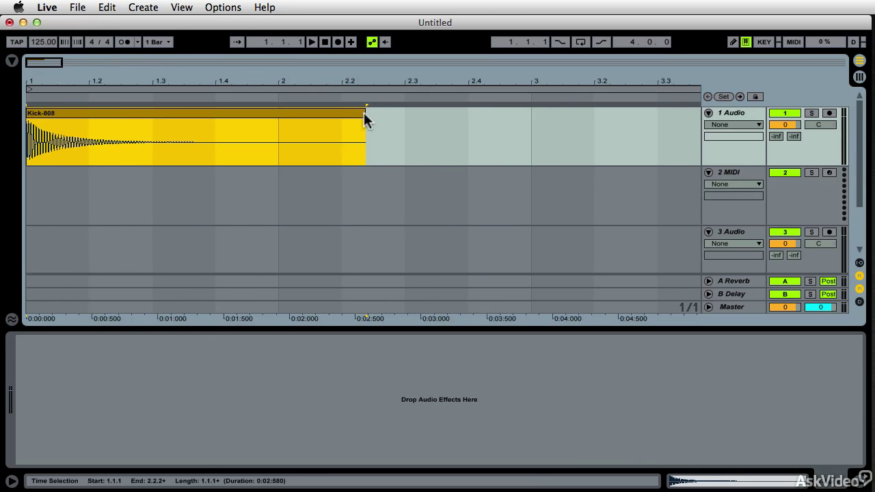
pyautogui.moveTo(365, 120); pyautogui.dragTo(285, 140)
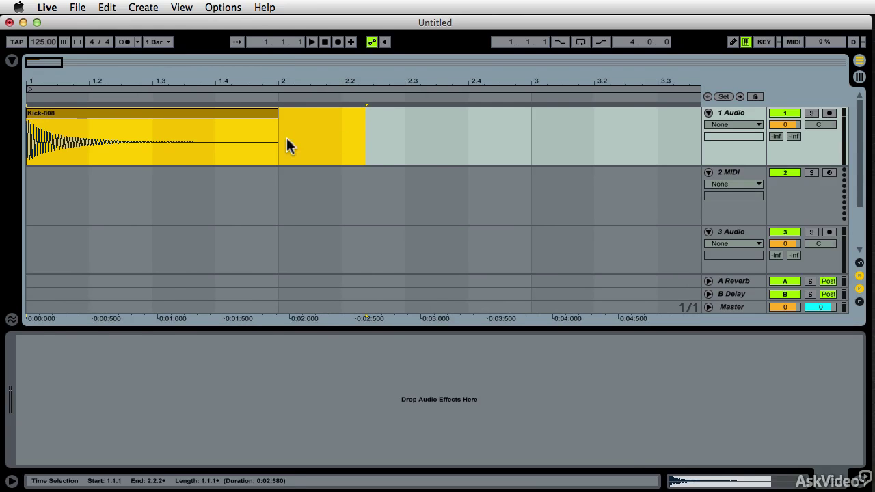
# Show the fades on the first track and pull the Kick-808 clip's fade-in handle back to the clip start
pyautogui.click(729, 124)
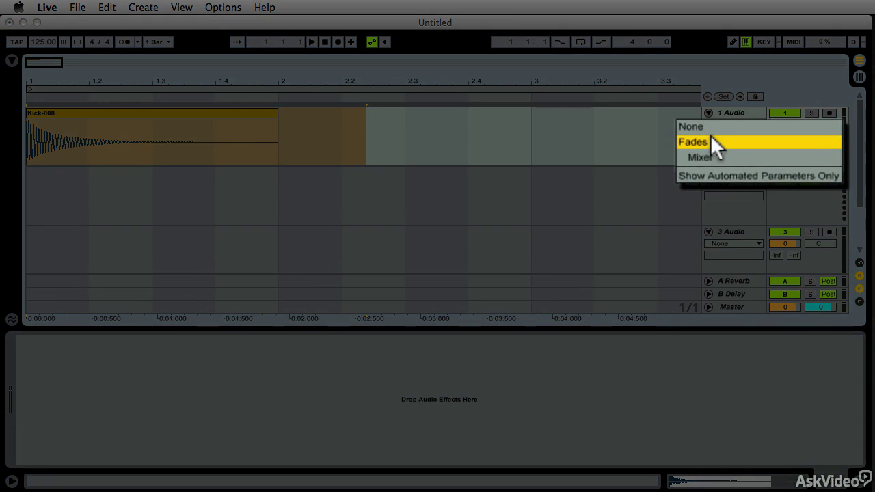
pyautogui.click(710, 139)
pyautogui.moveTo(32, 79); pyautogui.dragTo(65, 122)
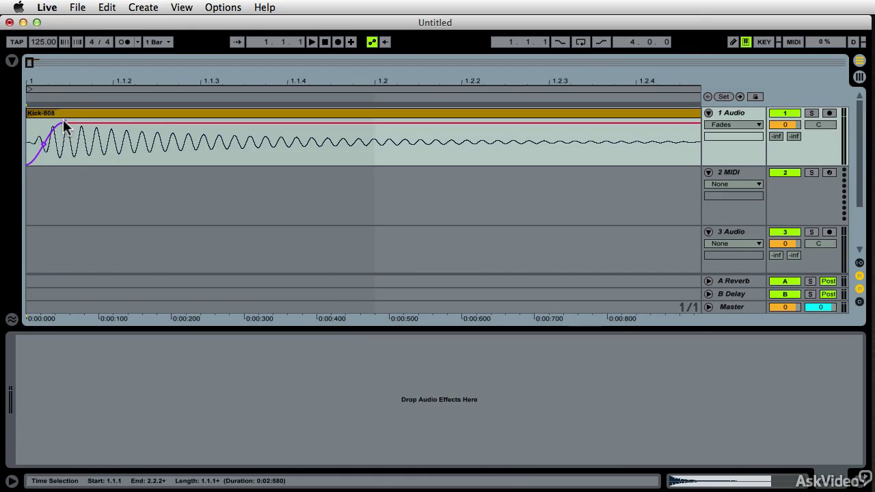
pyautogui.moveTo(63, 123); pyautogui.dragTo(2, 119)
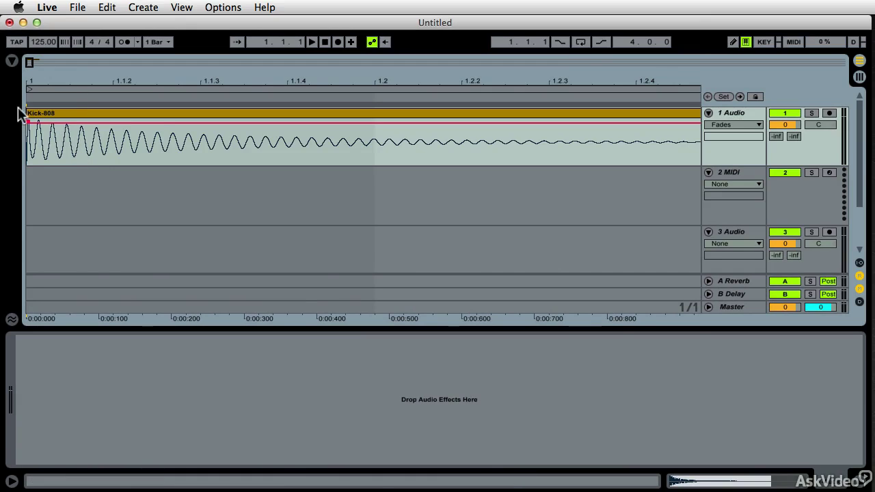
pyautogui.moveTo(29, 75); pyautogui.dragTo(39, 149)
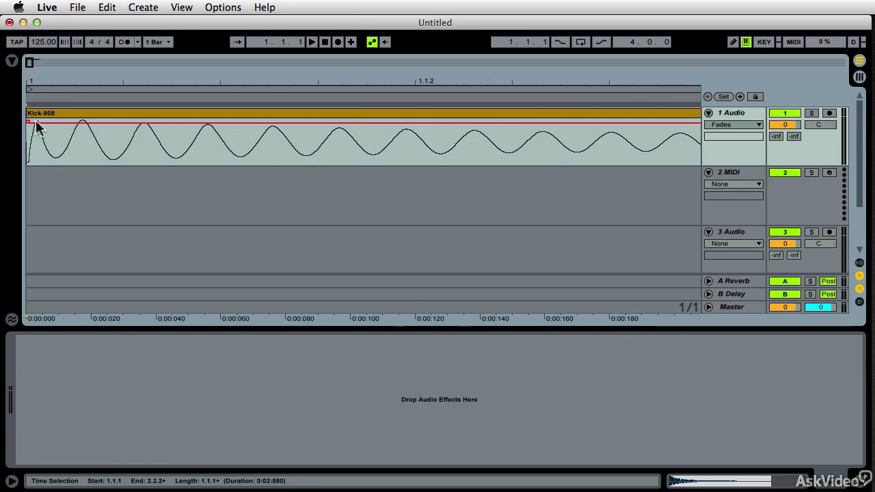
pyautogui.moveTo(72, 80); pyautogui.dragTo(72, 17)
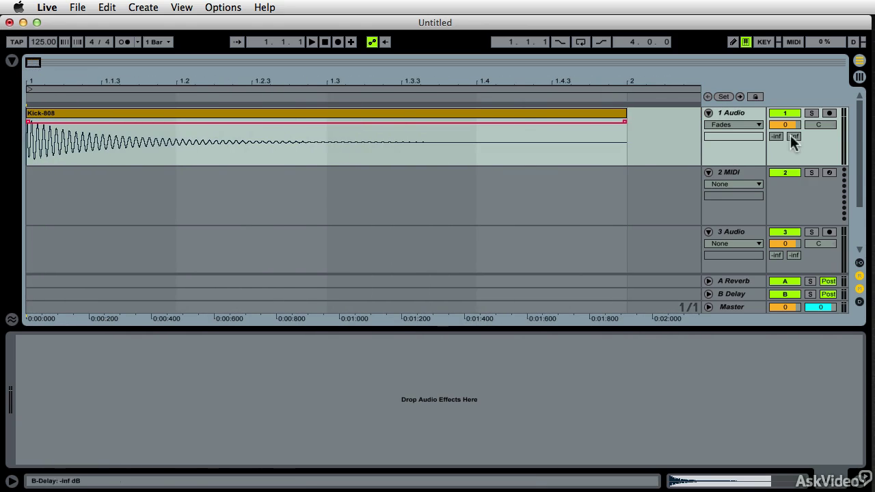
# Using a fixed 1/4 grid, trim the Kick-808 clip to one beat and add a fade-out starting about a third of the way in
pyautogui.click(624, 119)
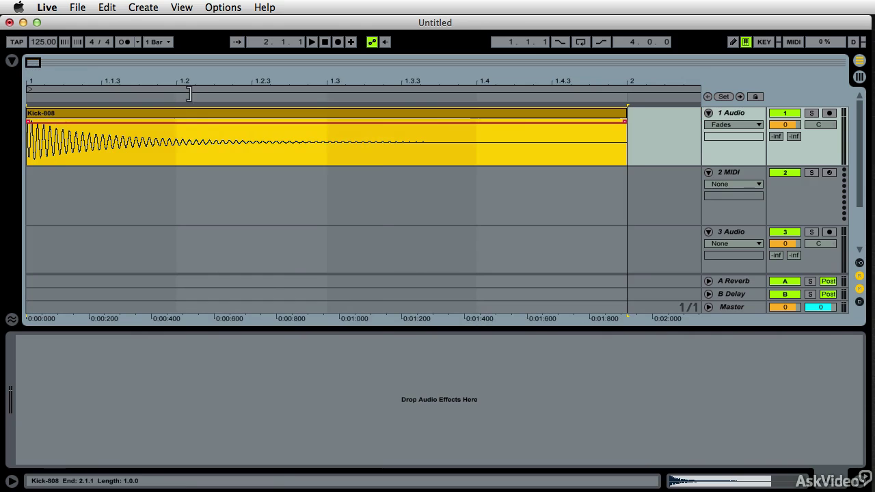
pyautogui.rightClick(196, 141)
pyautogui.click(218, 439)
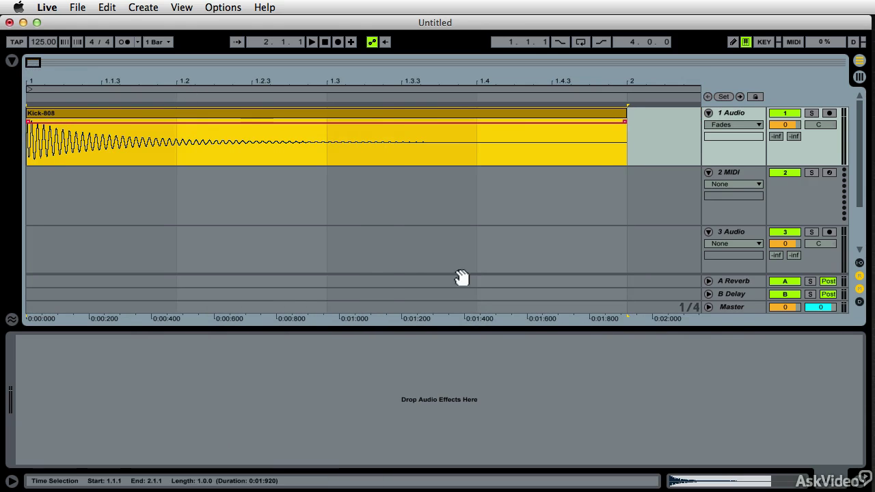
pyautogui.moveTo(624, 114)
pyautogui.mouseDown()
pyautogui.moveTo(254, 137)
pyautogui.moveTo(74, 121)
pyautogui.mouseUp()
# Turn on looping, shorten the loop to one bar from bar 1 to bar 2, and play it back
pyautogui.press('super+a')
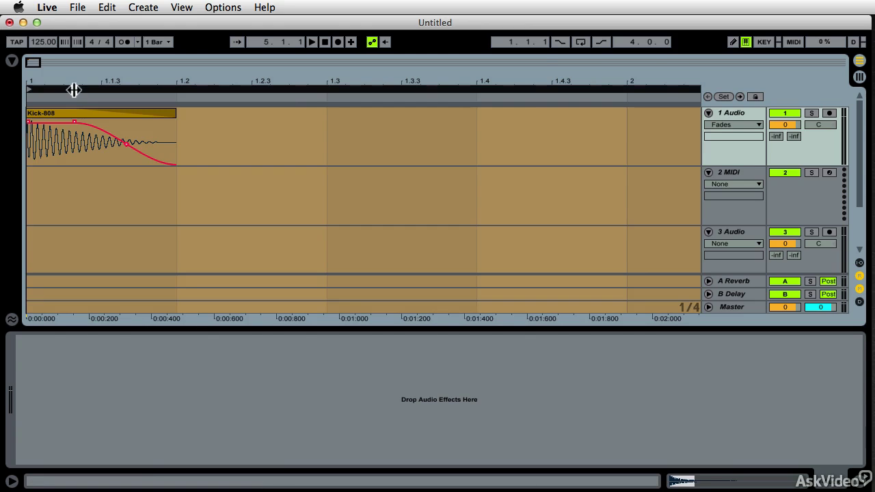
pyautogui.press('space')
pyautogui.moveTo(411, 74); pyautogui.dragTo(410, 38)
pyautogui.press('space')
pyautogui.moveTo(619, 90); pyautogui.dragTo(170, 146)
pyautogui.press('space')
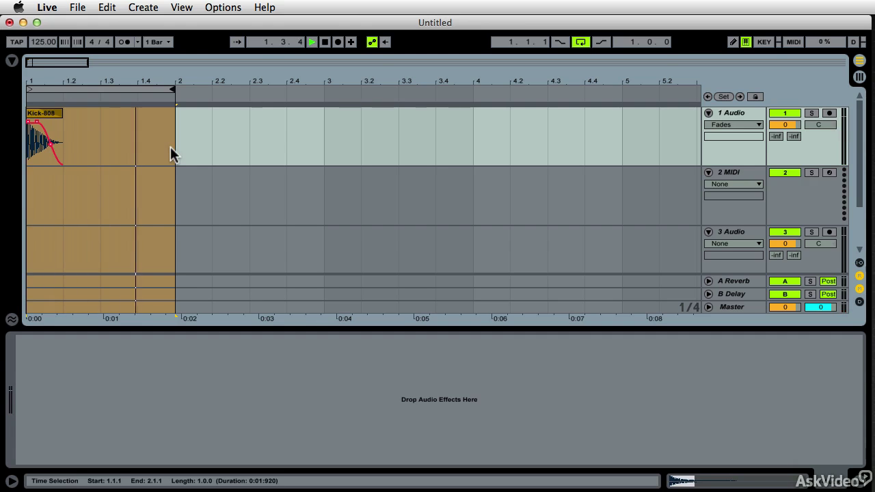
pyautogui.press('space')
# Duplicate the one-beat Kick-808 clip three times to put a kick on every beat of bar 1
pyautogui.click(41, 121)
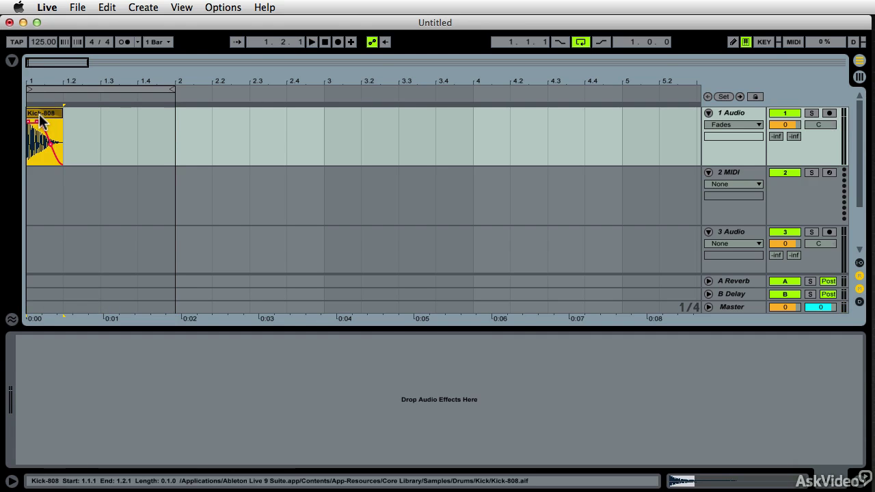
pyautogui.rightClick(38, 111)
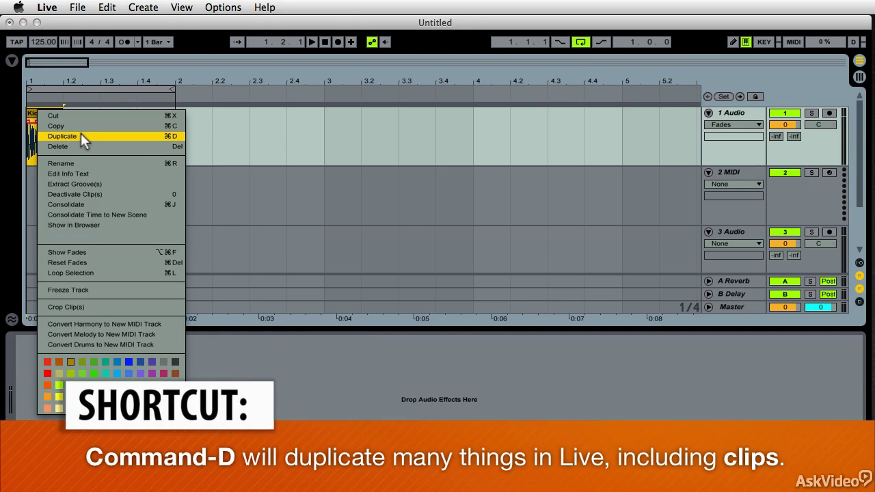
pyautogui.click(81, 136)
pyautogui.press('super+d')
pyautogui.press('super+d')
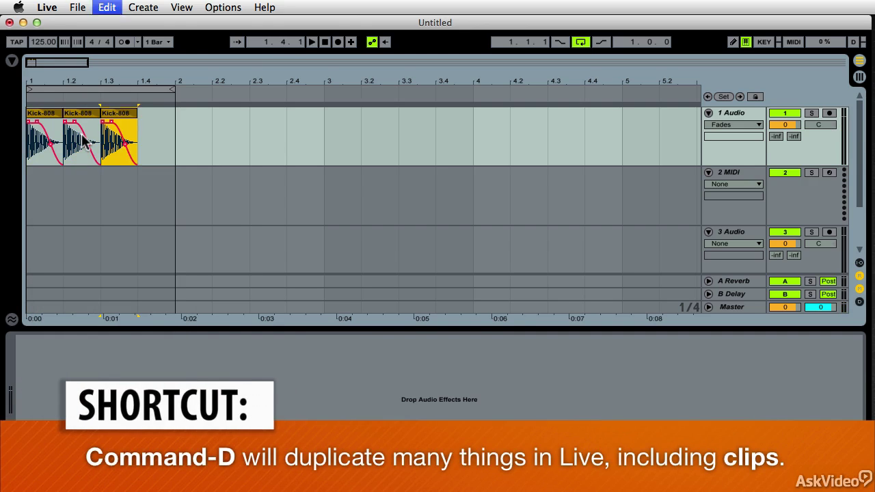
# Play back the one-bar kick loop and hide the fades on the first track by setting its automation display to None
pyautogui.click(74, 89)
pyautogui.press('space')
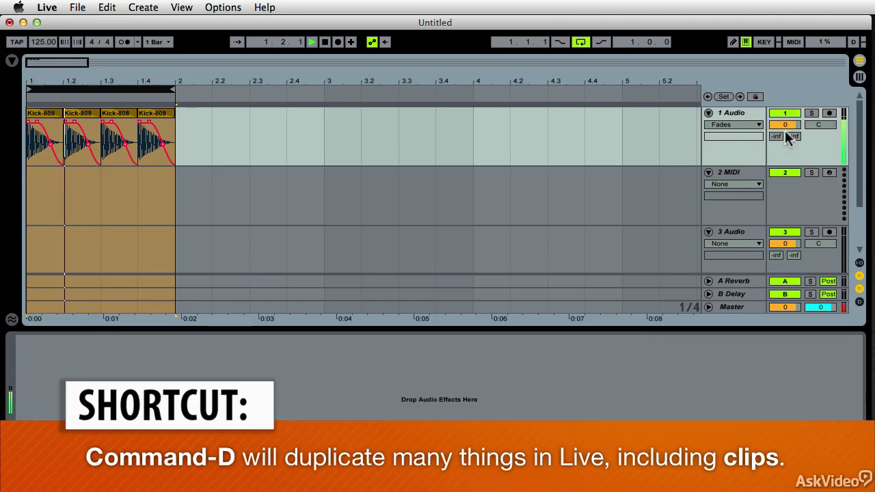
pyautogui.click(725, 124)
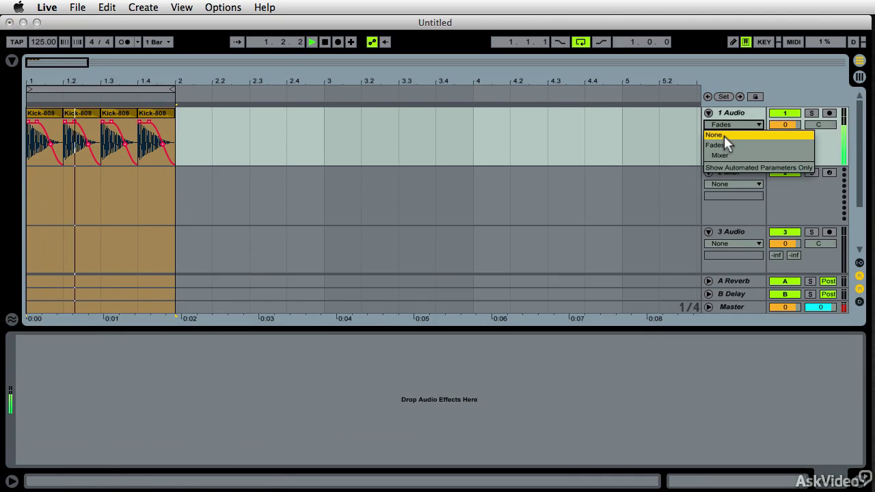
pyautogui.click(724, 135)
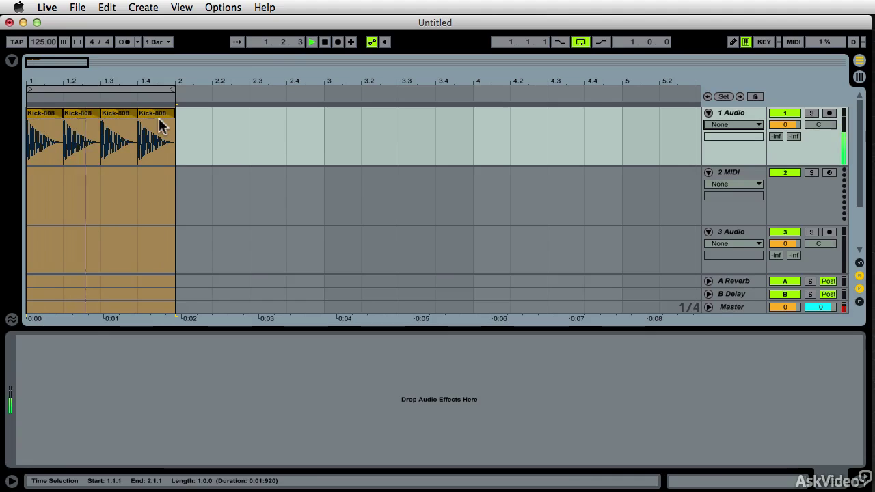
pyautogui.press('space')
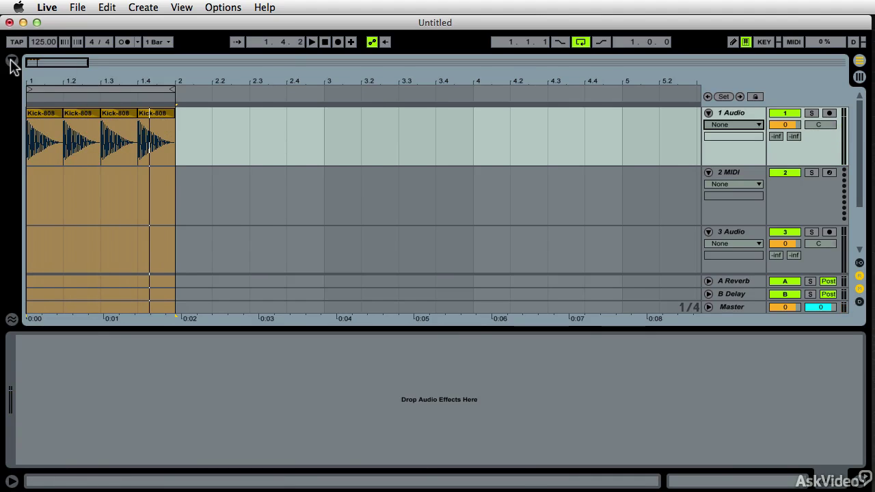
# Show the browser and search the samples for "Snare"
pyautogui.click(11, 62)
pyautogui.click(59, 64)
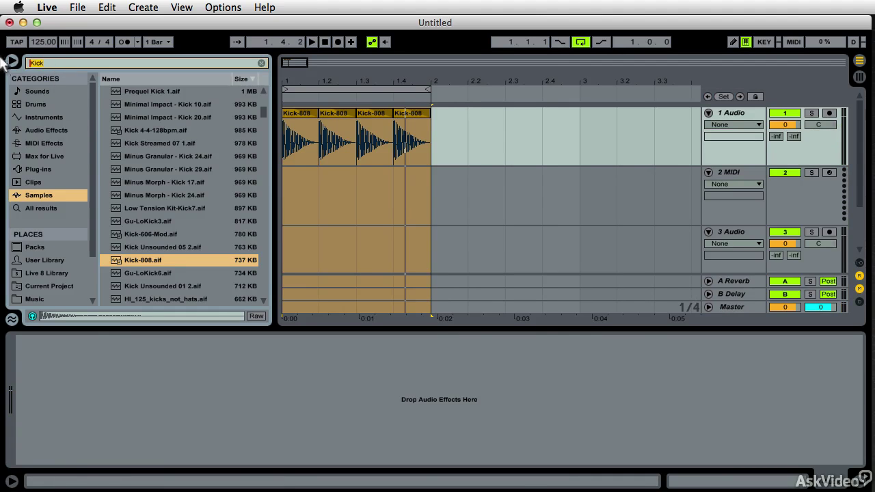
pyautogui.write('Snare')
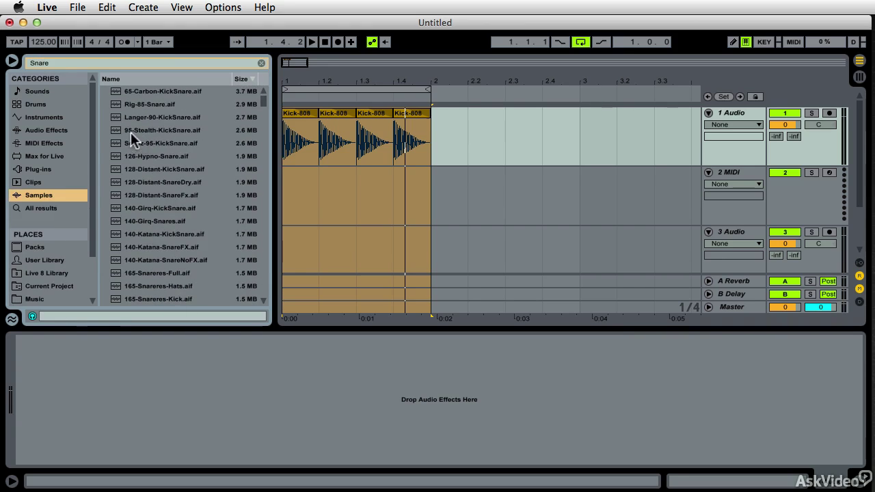
# Audition several snare samples, including 128-Distant-SnareDry, 140-Girq-Snares and G_AB04_Snare_172
pyautogui.click(158, 182)
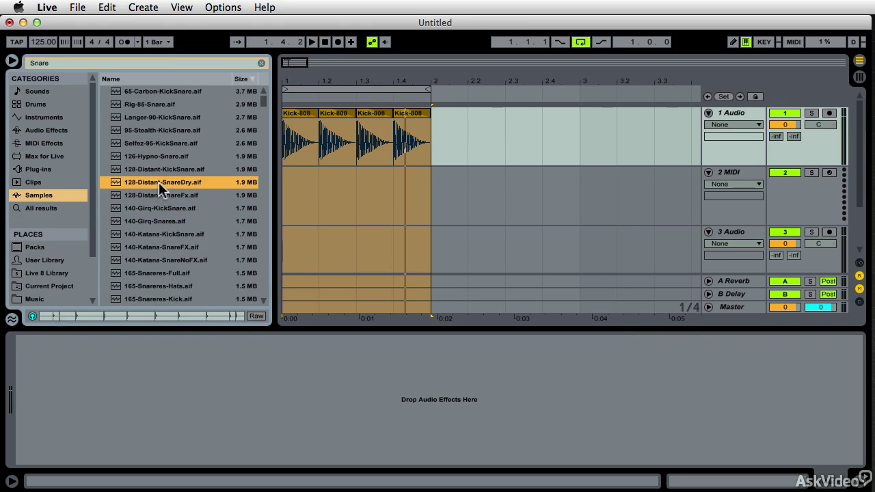
pyautogui.click(153, 220)
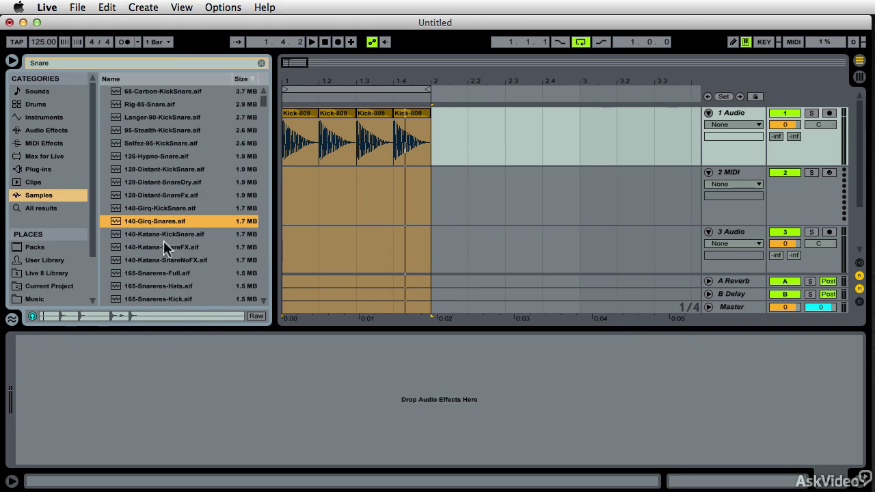
pyautogui.click(159, 118)
pyautogui.scroll(-10, 168, 197)
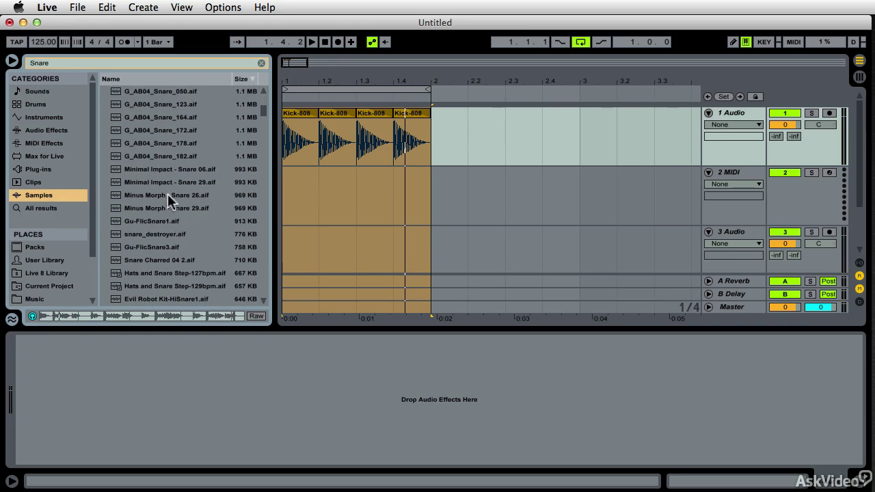
pyautogui.click(158, 156)
pyautogui.click(156, 132)
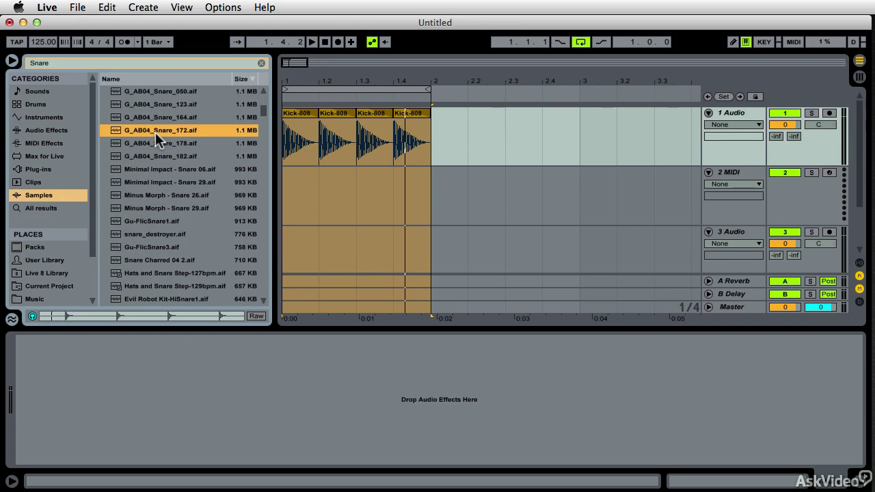
# Preview Gu-FlicSnare3, place it on the second track at beat 1.2 and trim the clip to one beat
pyautogui.click(150, 246)
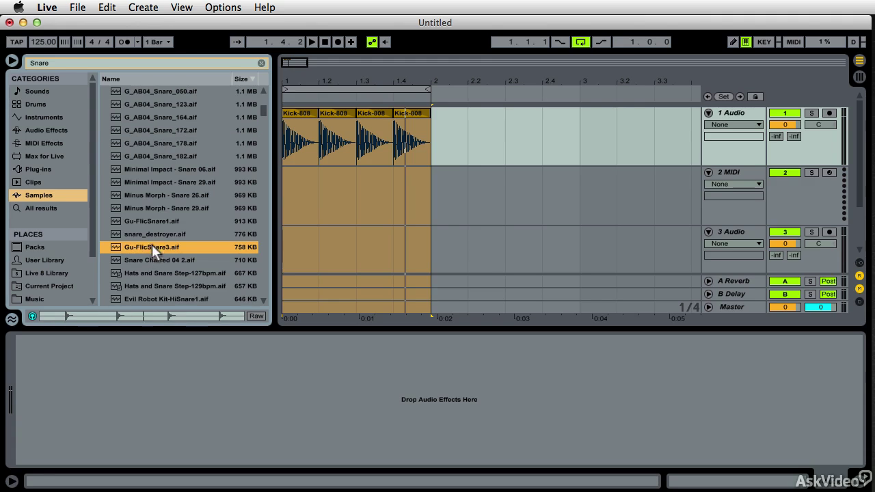
pyautogui.moveTo(114, 246); pyautogui.dragTo(324, 212)
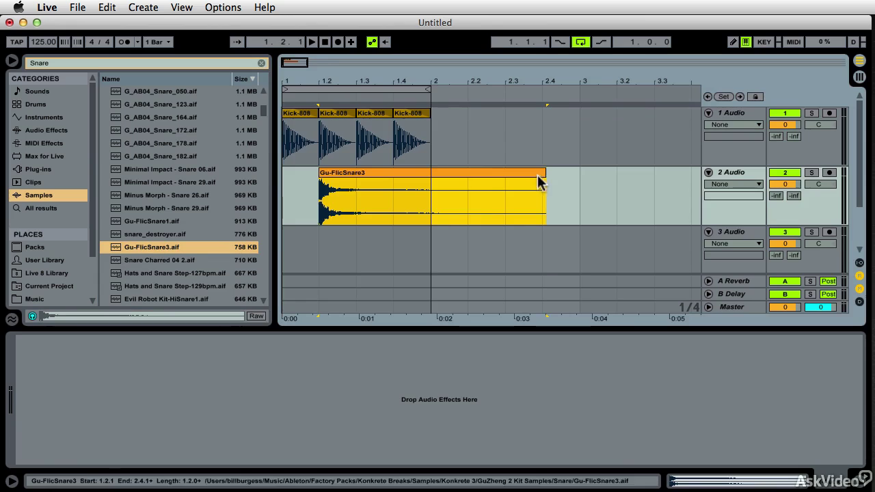
pyautogui.moveTo(540, 181); pyautogui.dragTo(364, 210)
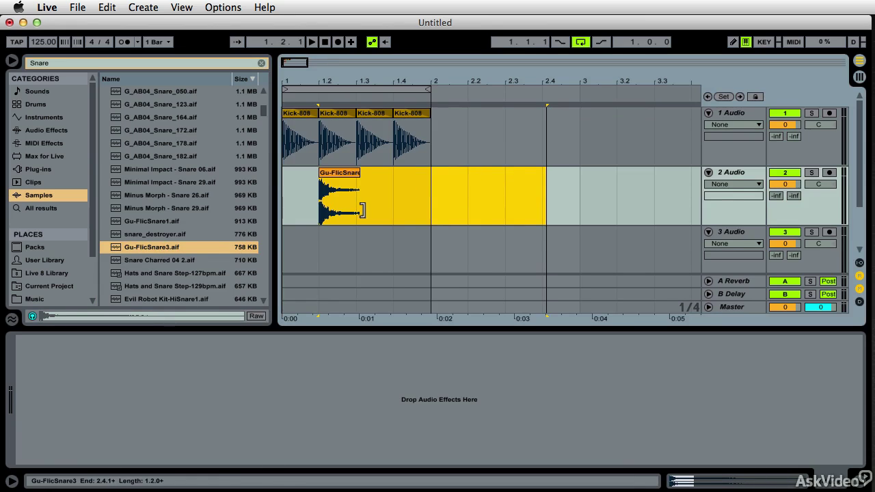
# Display fades on the second track and give the snare clip a fade-out from near its start with a steeply dropping curve
pyautogui.click(731, 184)
pyautogui.click(728, 203)
pyautogui.moveTo(322, 82); pyautogui.dragTo(432, 185)
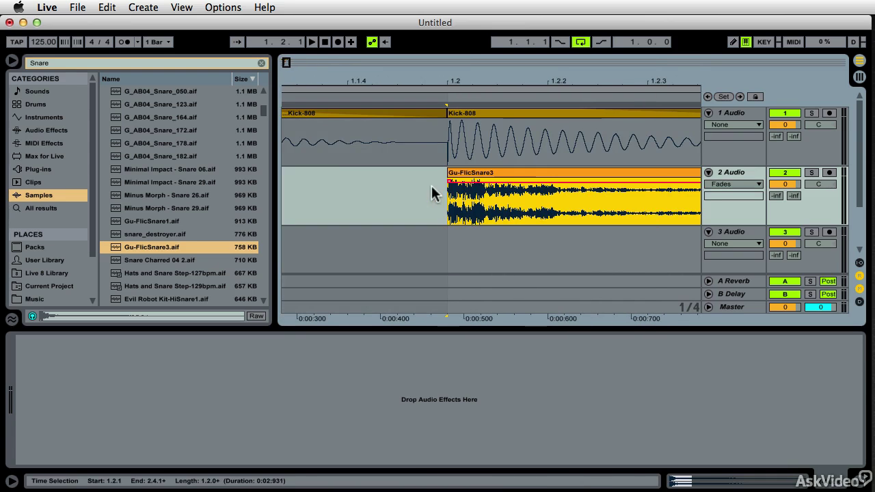
pyautogui.click(12, 61)
pyautogui.moveTo(589, 180); pyautogui.dragTo(196, 203)
pyautogui.moveTo(394, 204); pyautogui.dragTo(327, 222)
# Play the loop and copy the Gu-FlicSnare3 clip from beat 1.2 to beat 1.4
pyautogui.click(226, 86)
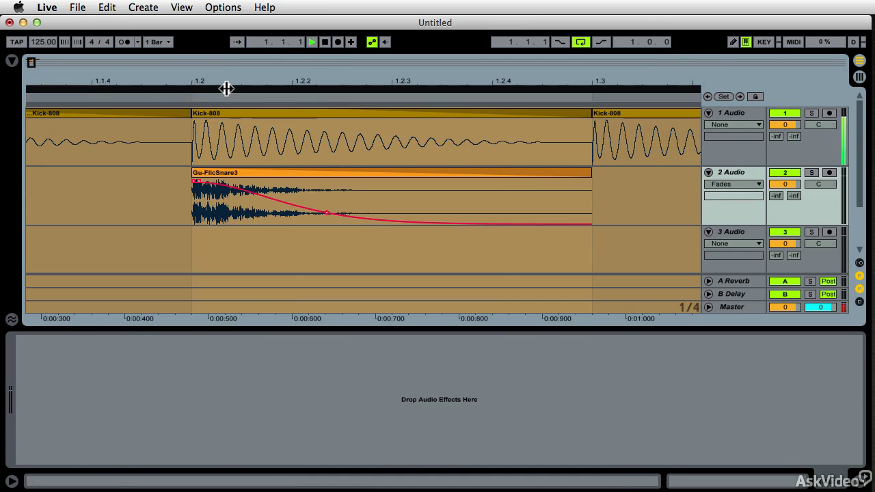
pyautogui.moveTo(303, 83); pyautogui.dragTo(157, 74)
pyautogui.click(266, 214)
pyautogui.moveTo(168, 172); pyautogui.dragTo(408, 182)
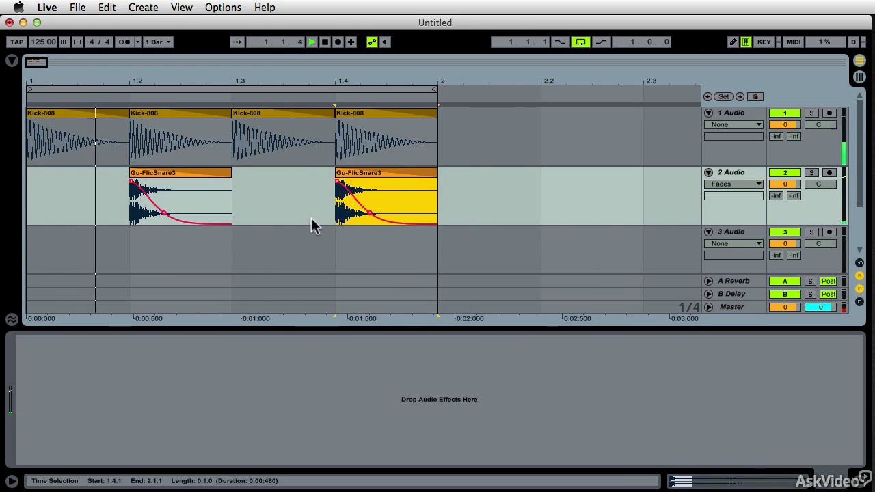
pyautogui.click(166, 184)
pyautogui.press('space')
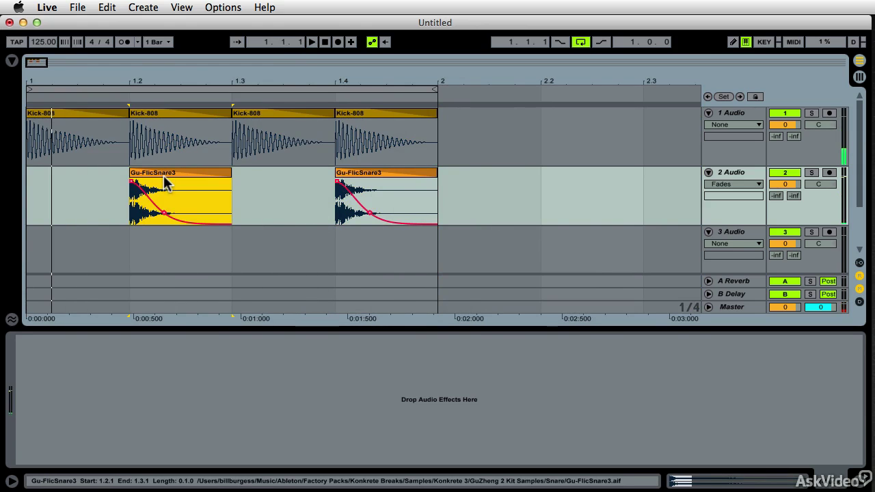
# Transpose the snare clip at beat 1.2 up by 15 semitones and play the loop
pyautogui.click(11, 61)
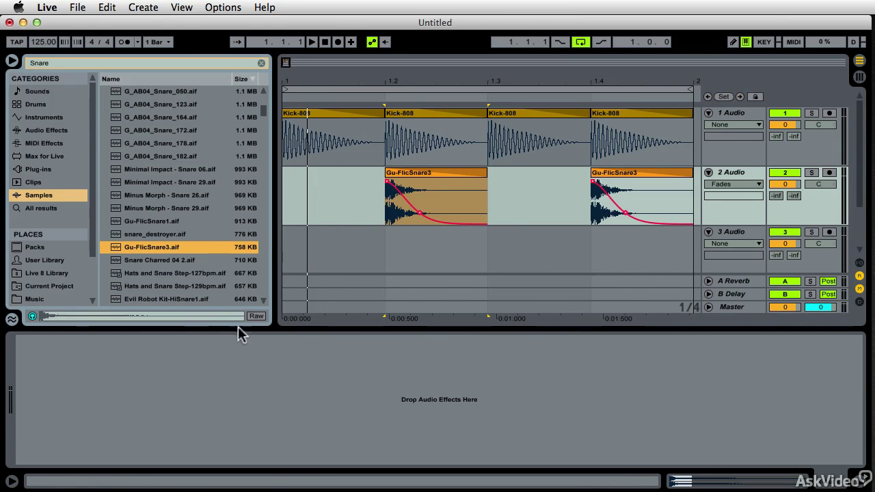
pyautogui.doubleClick(422, 181)
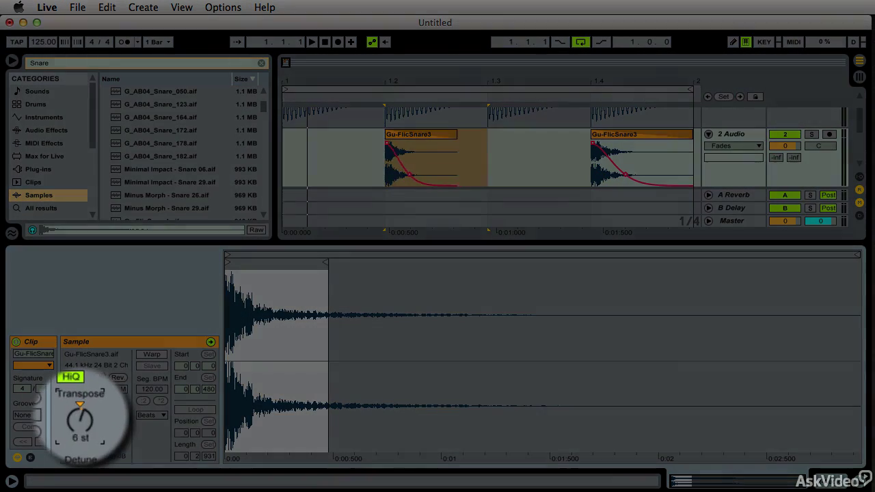
pyautogui.moveTo(72, 422); pyautogui.dragTo(72, 405)
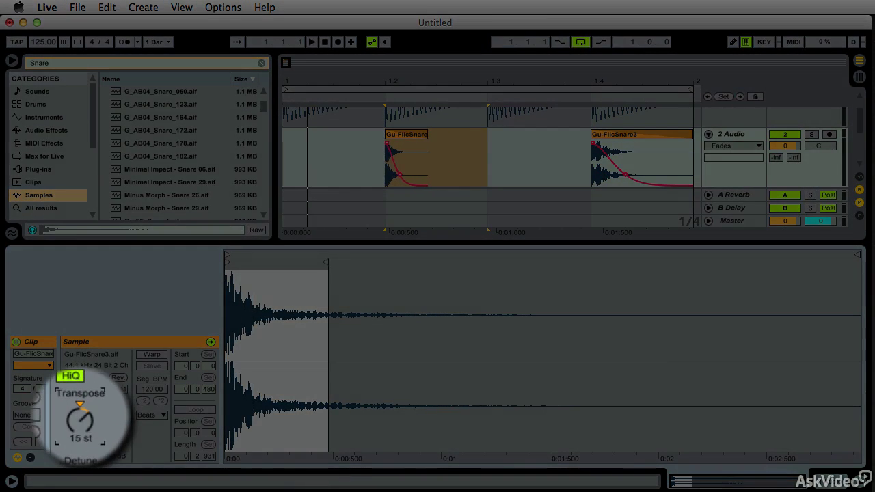
pyautogui.press('space')
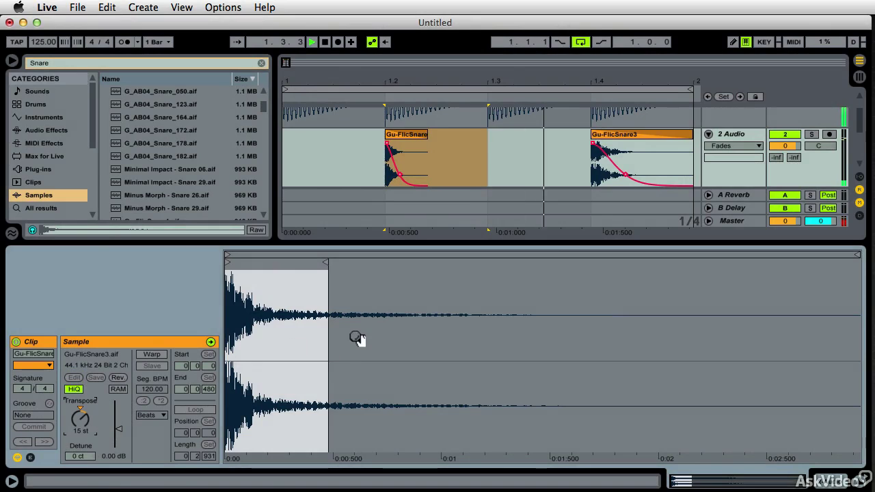
# Replace the snare at beat 1.4 with a copy of the transposed snare from beat 1.2 and play the loop
pyautogui.click(544, 171)
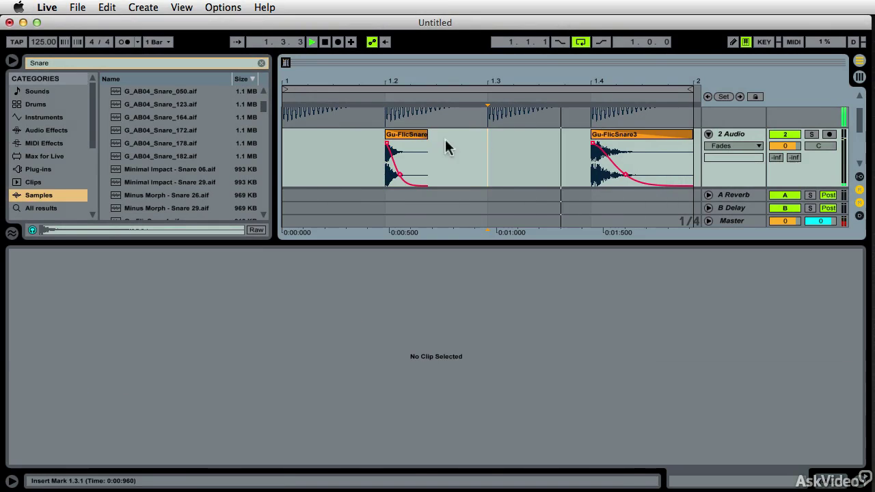
pyautogui.click(408, 140)
pyautogui.click(638, 139)
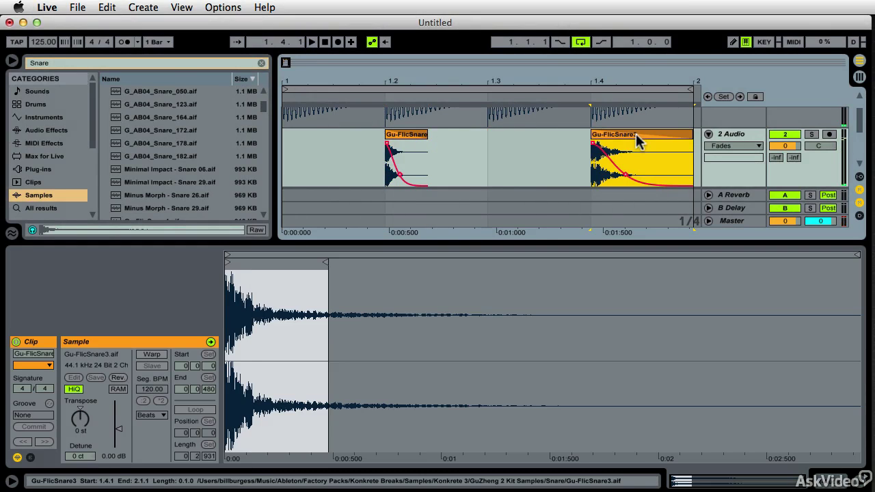
pyautogui.press('Delete')
pyautogui.moveTo(399, 136); pyautogui.dragTo(587, 149)
pyautogui.press('space')
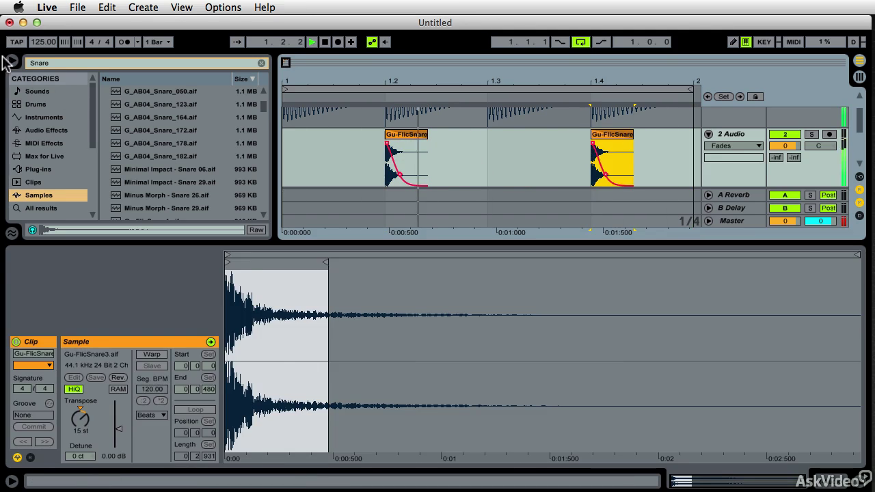
# Stop playback, search the samples for "Hi Hat" and audition DP_138_HiHatLoop_09, DP_138_HiHatLoop_06 and TF_138_HiHat_23shuffle
pyautogui.press('space')
pyautogui.click(58, 63)
pyautogui.write('Hi Hat')
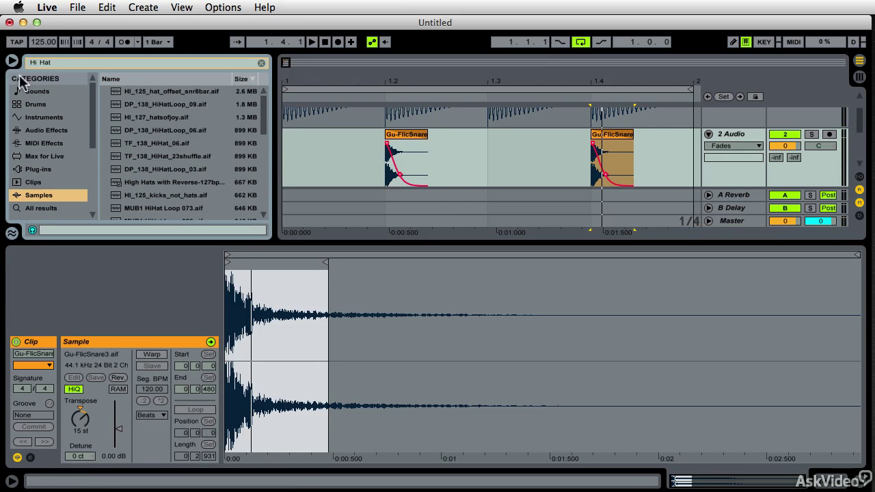
pyautogui.click(161, 104)
pyautogui.click(174, 132)
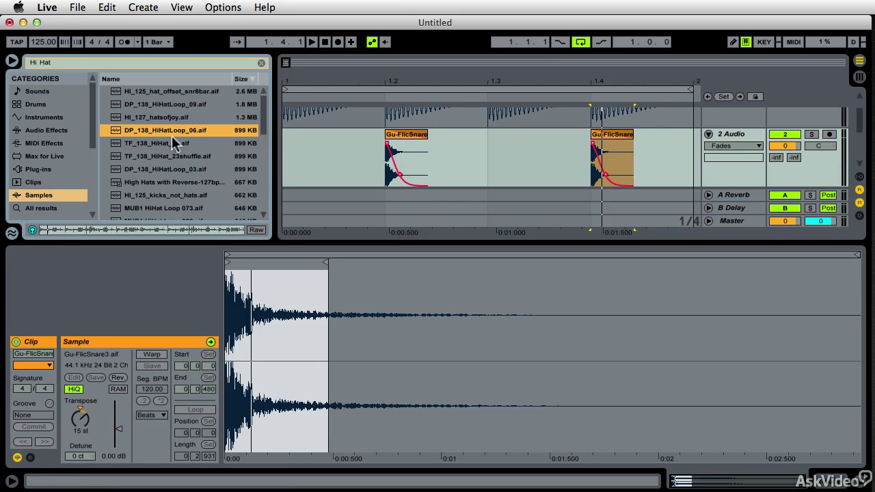
pyautogui.click(176, 155)
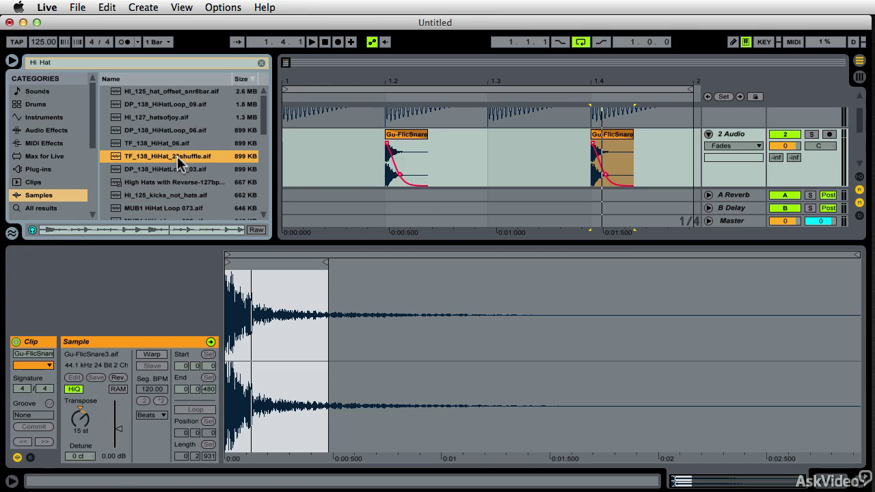
# Place TF_138_HiHat_23shuffle on the third audio track at bar 1, hide the browser and play the one-bar loop
pyautogui.moveTo(182, 163); pyautogui.dragTo(287, 163)
pyautogui.scroll(1, 566, 139)
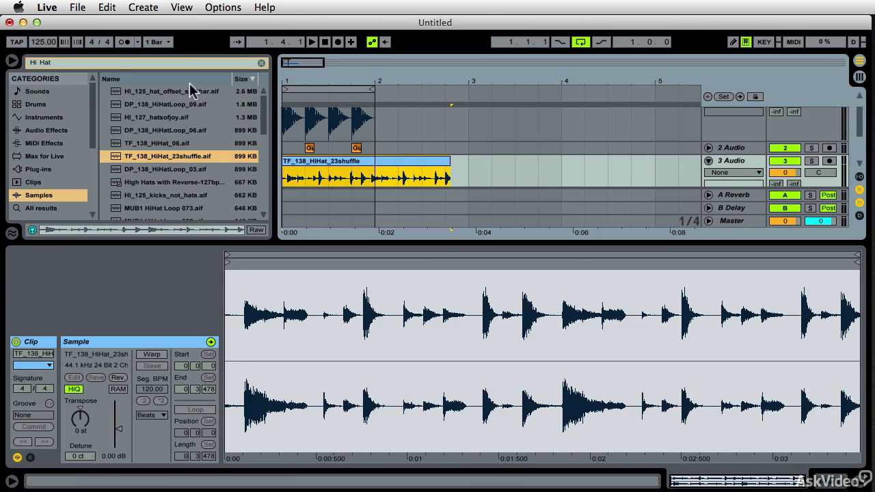
pyautogui.click(12, 61)
pyautogui.moveTo(95, 73); pyautogui.dragTo(181, 99)
pyautogui.scroll(2, 204, 130)
pyautogui.press('space')
pyautogui.scroll(-5, 213, 135)
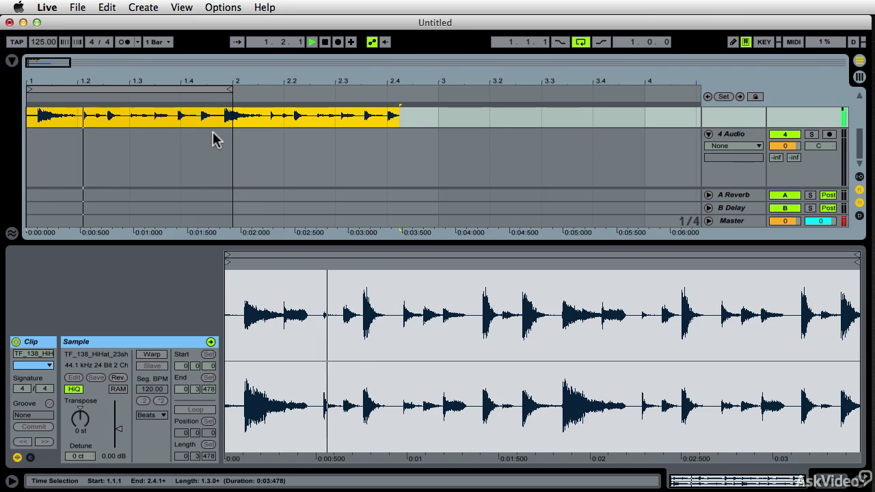
pyautogui.press('space')
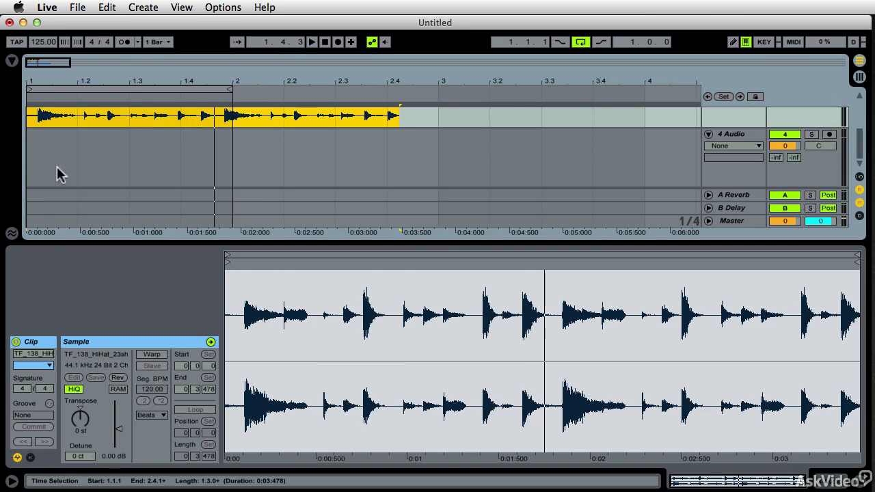
# Turn on Warp for the hi-hat clip and move its start marker to the first transient at 1.1.2
pyautogui.click(119, 90)
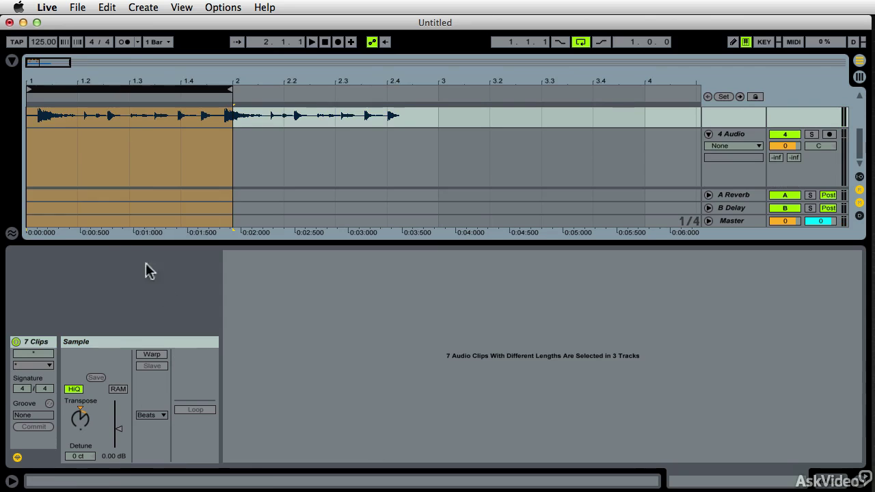
pyautogui.click(131, 90)
pyautogui.click(125, 121)
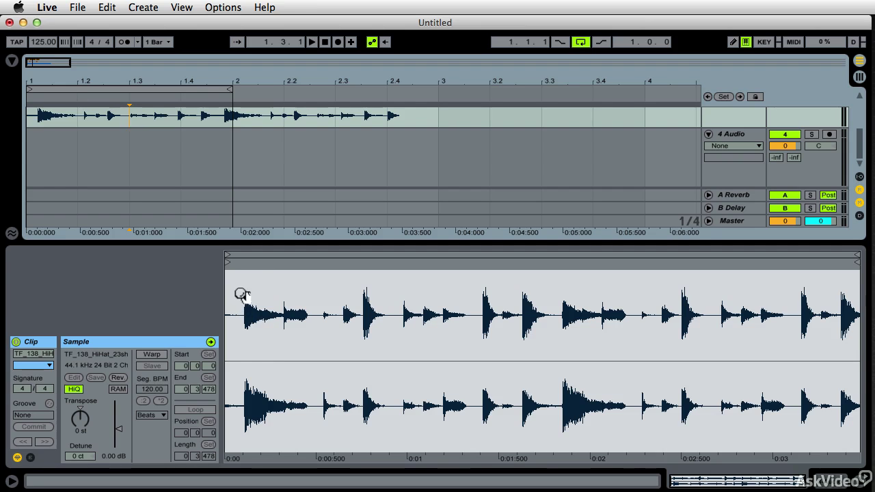
pyautogui.moveTo(243, 262); pyautogui.dragTo(248, 254)
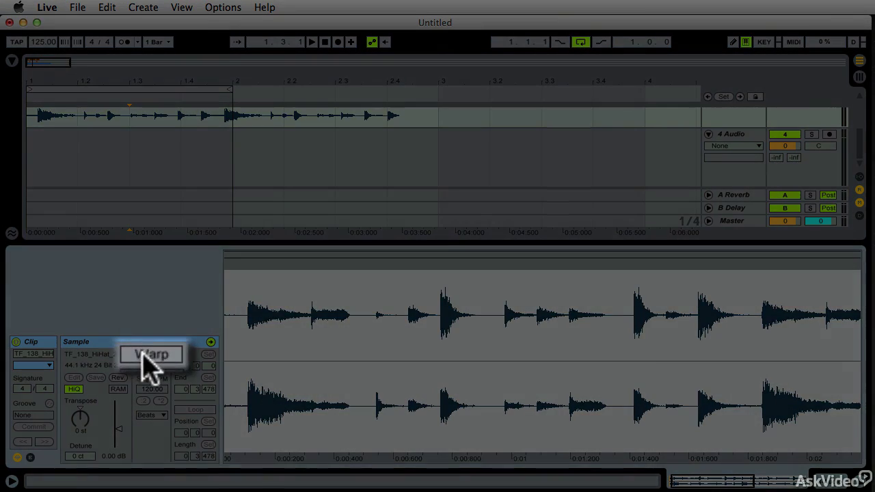
pyautogui.click(150, 356)
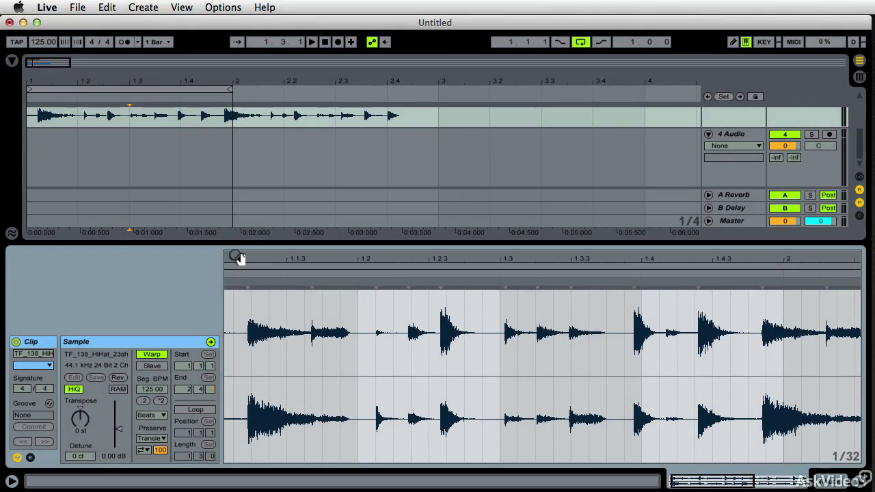
pyautogui.moveTo(236, 257)
pyautogui.mouseDown()
pyautogui.moveTo(200, 257)
pyautogui.moveTo(246, 258)
pyautogui.mouseUp()
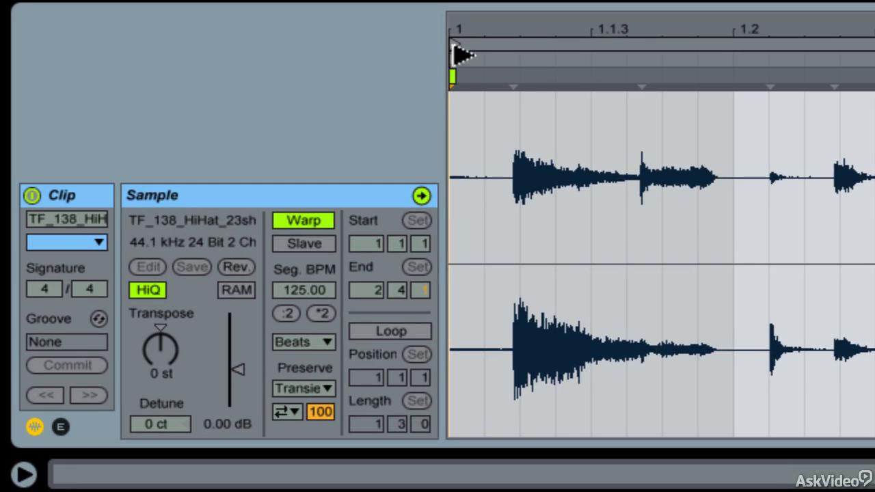
pyautogui.moveTo(459, 57)
pyautogui.mouseDown()
pyautogui.moveTo(525, 59)
pyautogui.moveTo(621, 102)
pyautogui.mouseUp()
# Set 1.1.1 at the exact onset of the hi-hat clip's first transient and play the loop
pyautogui.moveTo(513, 102); pyautogui.dragTo(513, 246)
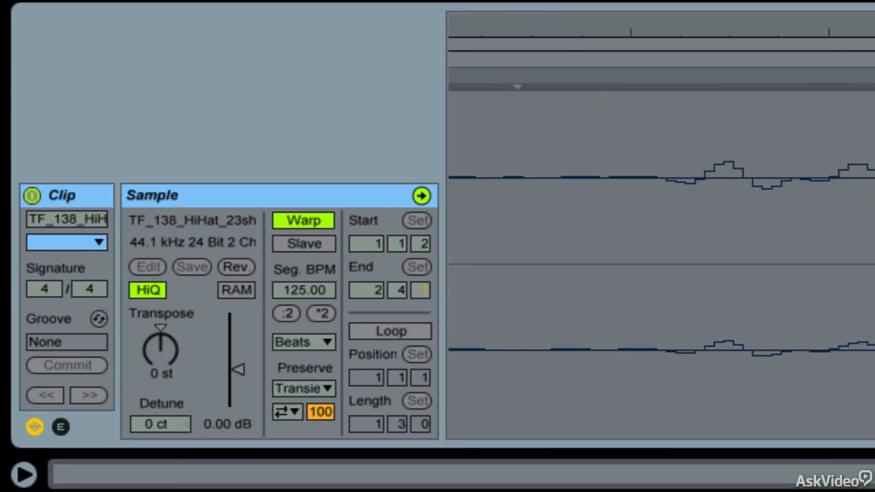
pyautogui.click(660, 76)
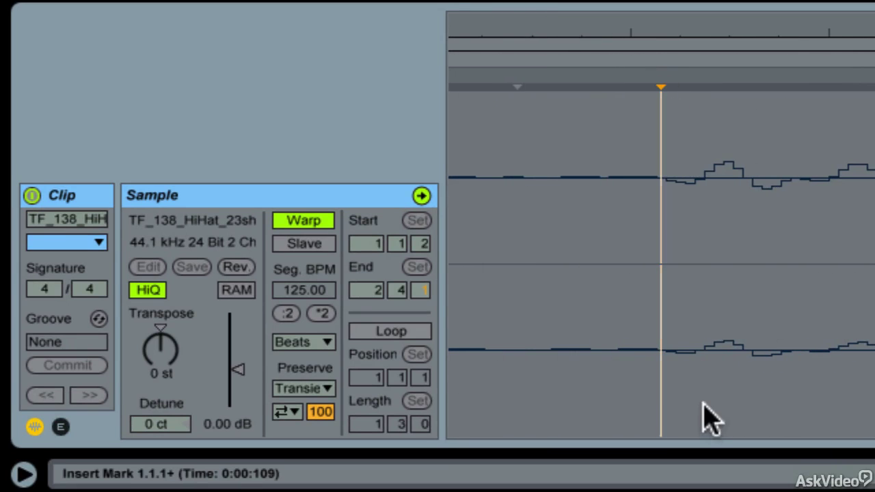
pyautogui.moveTo(649, 35); pyautogui.dragTo(650, 39)
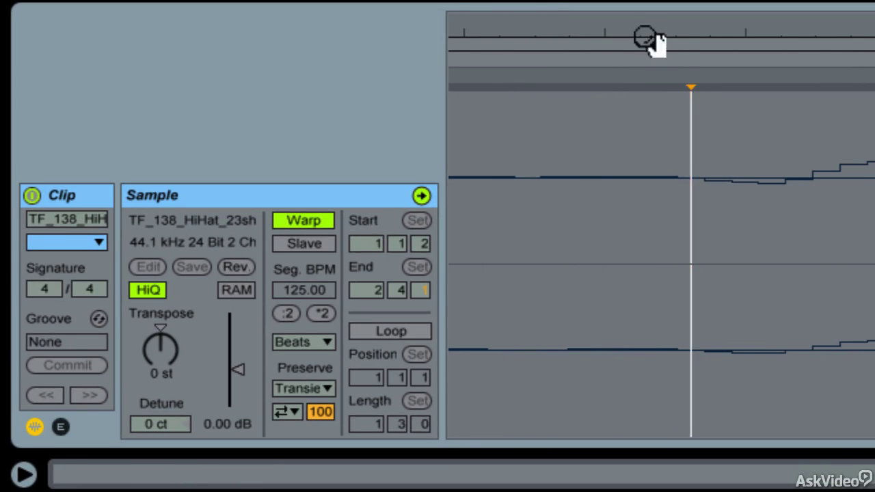
pyautogui.rightClick(702, 86)
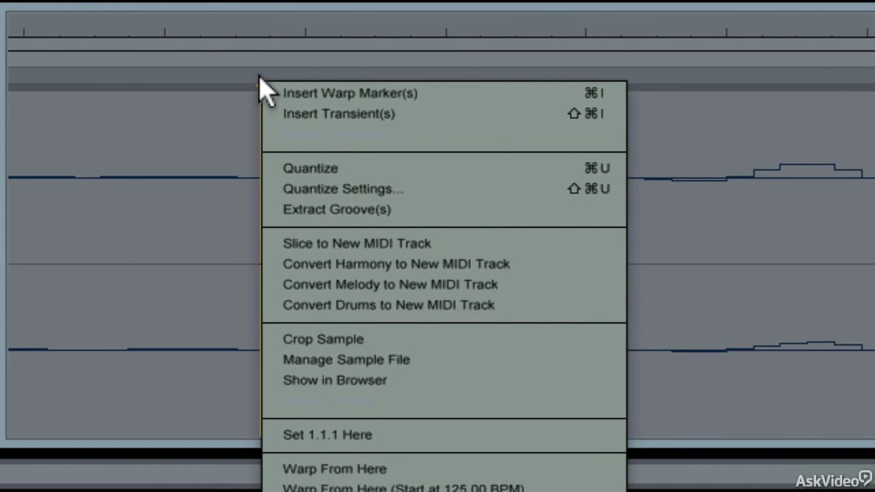
pyautogui.click(391, 433)
pyautogui.moveTo(296, 32); pyautogui.dragTo(55, 7)
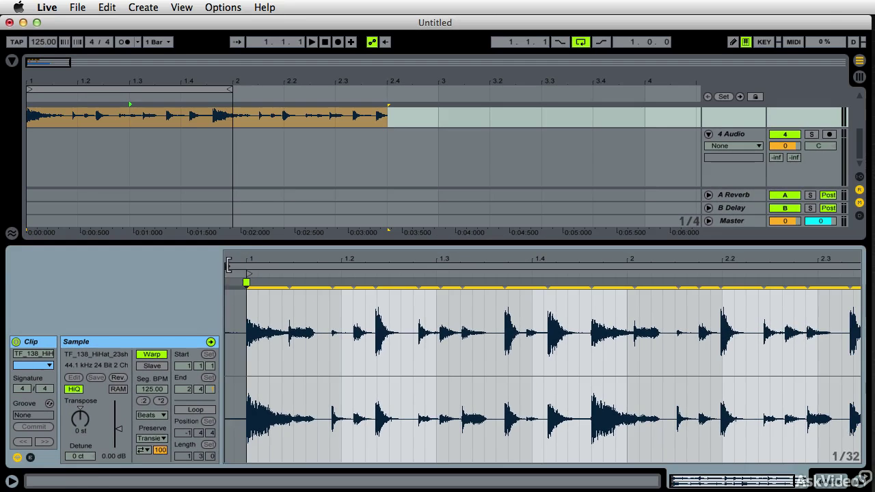
pyautogui.press('space')
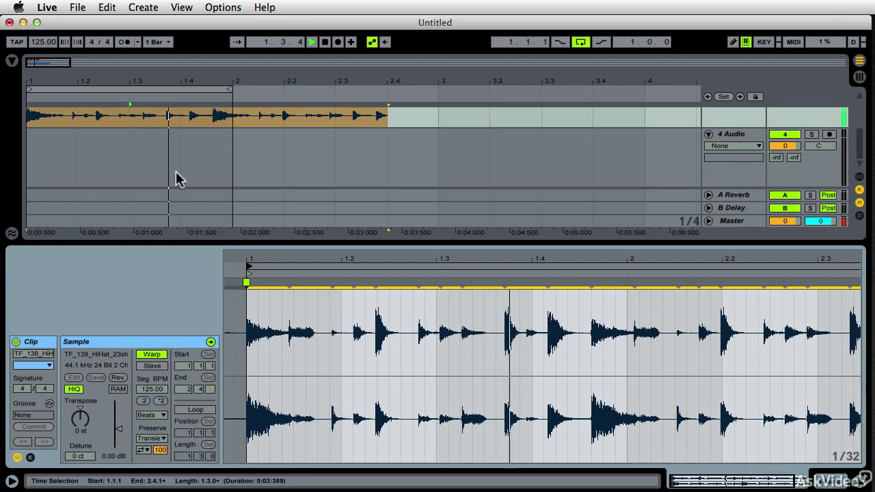
pyautogui.press('space')
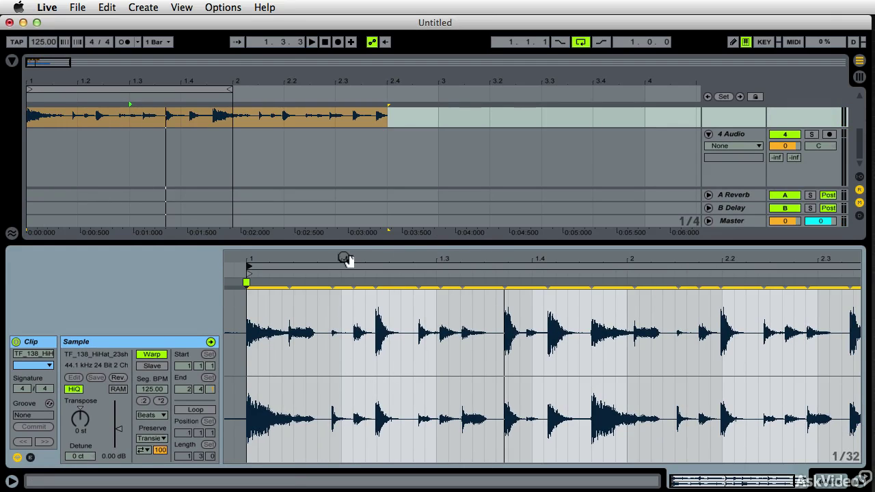
# Add a warp marker on the hi-hat transient just after 1.2.2 and move it to the nearest grid line
pyautogui.moveTo(347, 255); pyautogui.dragTo(352, 265)
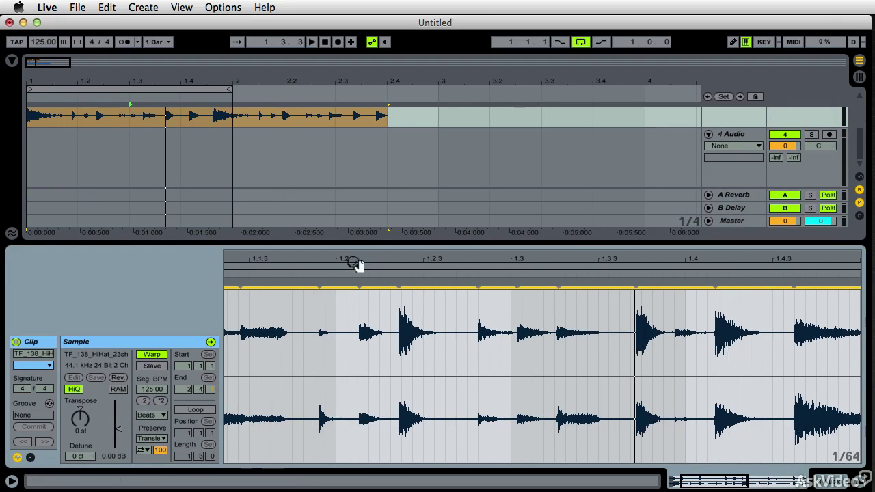
pyautogui.doubleClick(398, 285)
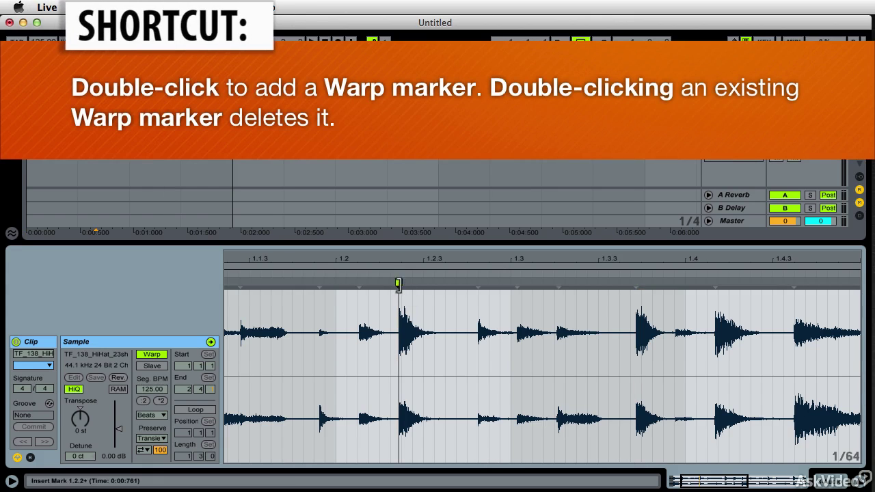
pyautogui.moveTo(398, 284); pyautogui.dragTo(401, 284)
# Shorten the hi-hat clip's loop length to one bar, from 1.1.1 to bar 2, and play it
pyautogui.doubleClick(456, 259)
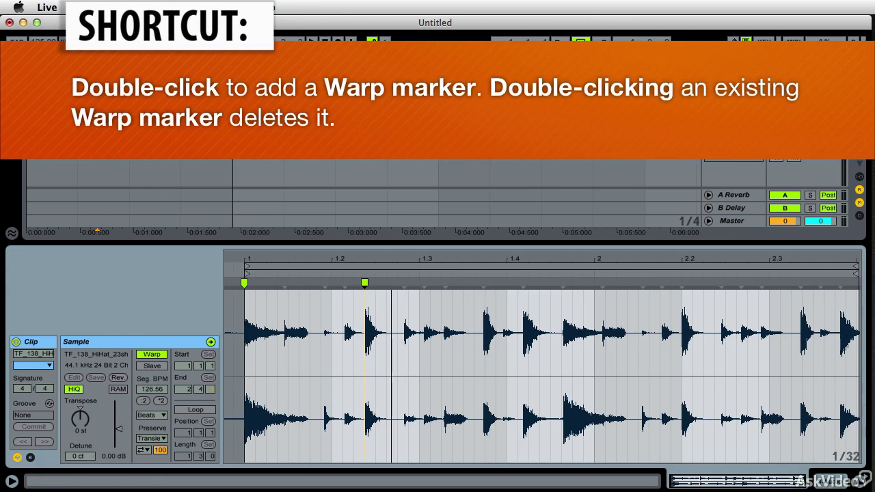
pyautogui.moveTo(851, 268); pyautogui.dragTo(559, 301)
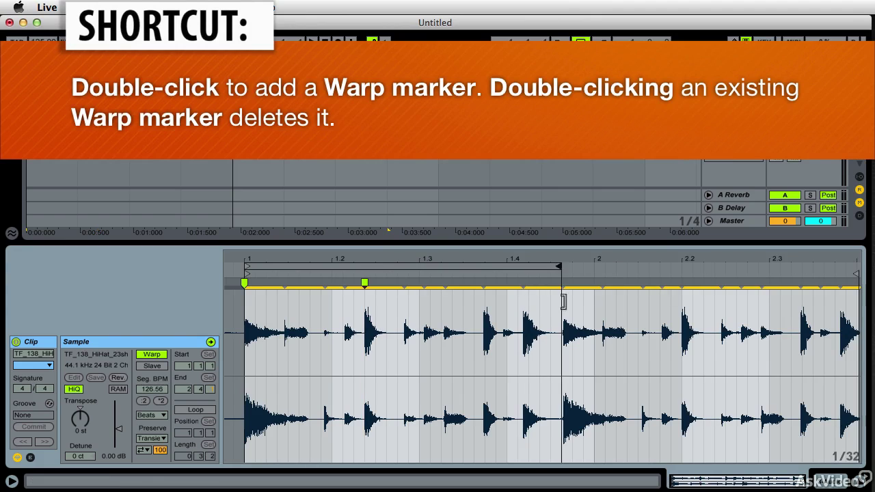
pyautogui.press('space')
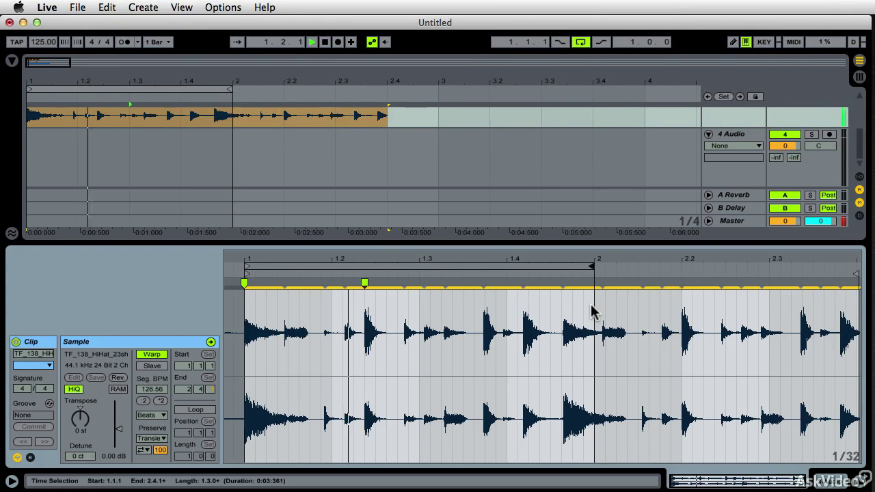
pyautogui.press('space')
# Add grid-aligned warp markers on the hi-hat's main transients from 1.1.3 through 1.4.3, play, and pull the beat 2 marker back to 1.2.2
pyautogui.doubleClick(287, 283)
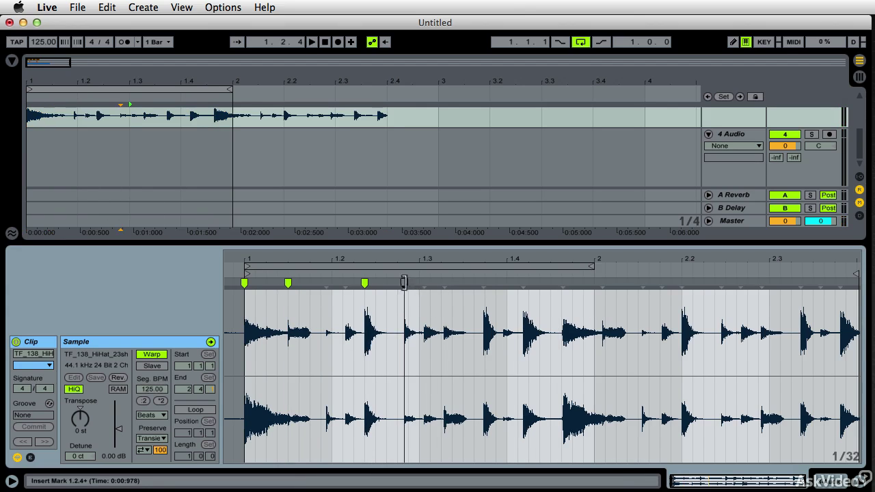
pyautogui.moveTo(404, 282); pyautogui.dragTo(408, 283)
pyautogui.moveTo(487, 283); pyautogui.dragTo(562, 283)
pyautogui.press('space')
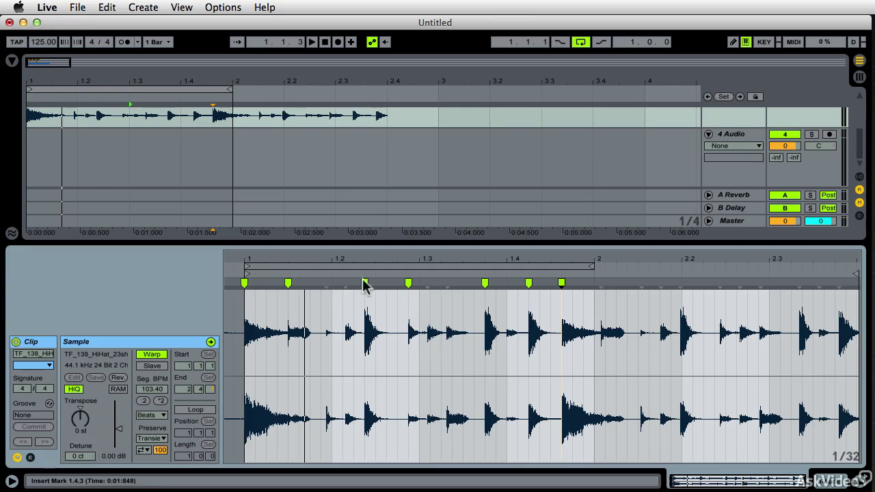
pyautogui.click(250, 276)
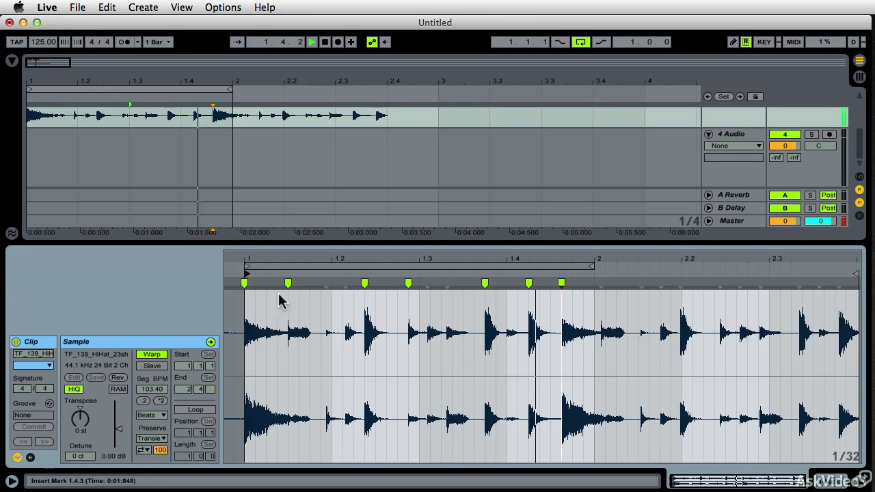
pyautogui.moveTo(365, 283); pyautogui.dragTo(350, 285)
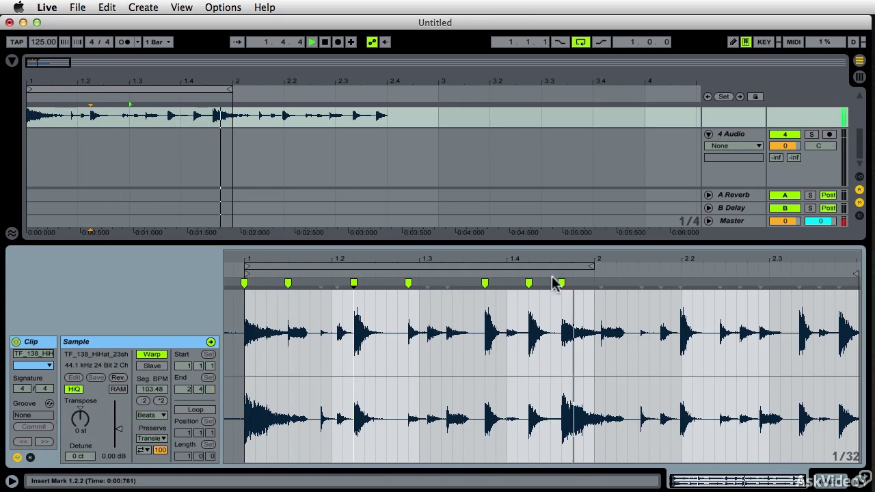
# Shorten the hi-hat's loop to two beats, ending at 1.3, and turn on Loop for the clip
pyautogui.moveTo(592, 265); pyautogui.dragTo(445, 266)
pyautogui.moveTo(443, 297); pyautogui.dragTo(417, 307)
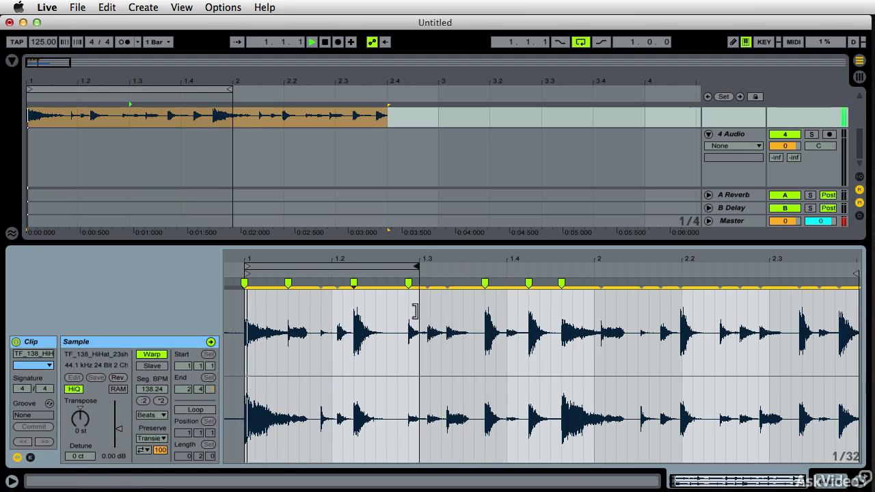
pyautogui.press('space')
pyautogui.click(181, 410)
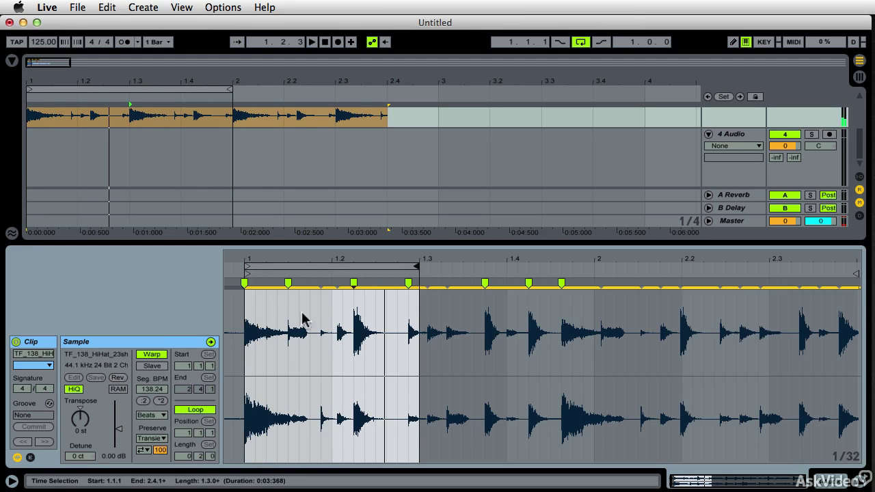
# Hide the clip details and trim the hi-hat clip on the third track to one bar, ending at bar 2
pyautogui.moveTo(272, 81); pyautogui.dragTo(167, 67)
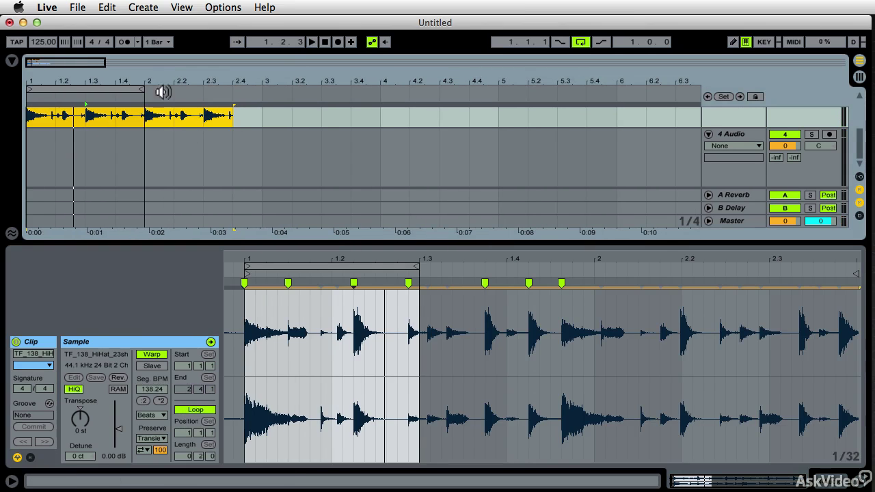
pyautogui.click(865, 480)
pyautogui.moveTo(232, 205); pyautogui.dragTo(146, 207)
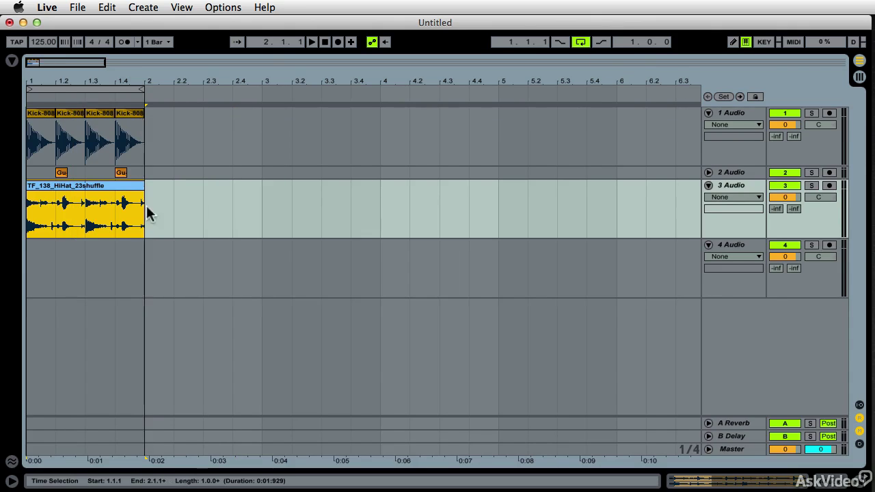
# Search the samples for "Shaker" and audition Drum-Break Hip-Hop Shaker 2 and Shaker-102bpm
pyautogui.click(13, 62)
pyautogui.click(61, 61)
pyautogui.write('Shaker')
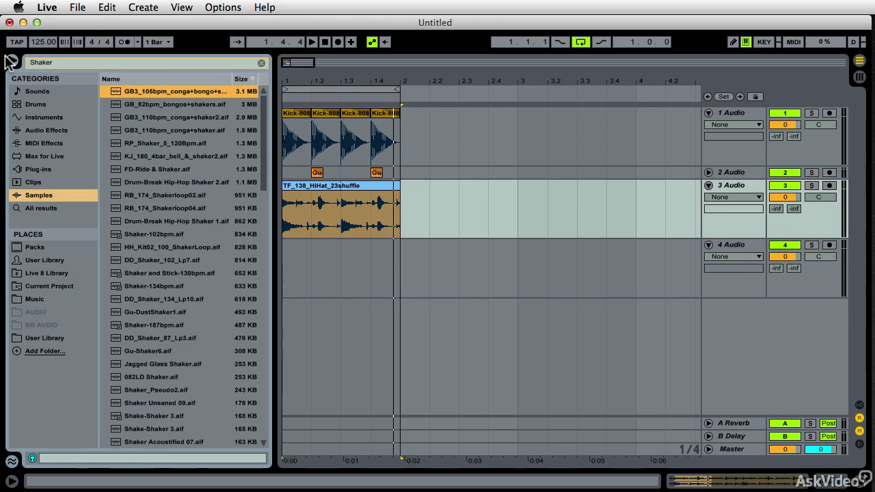
pyautogui.click(174, 181)
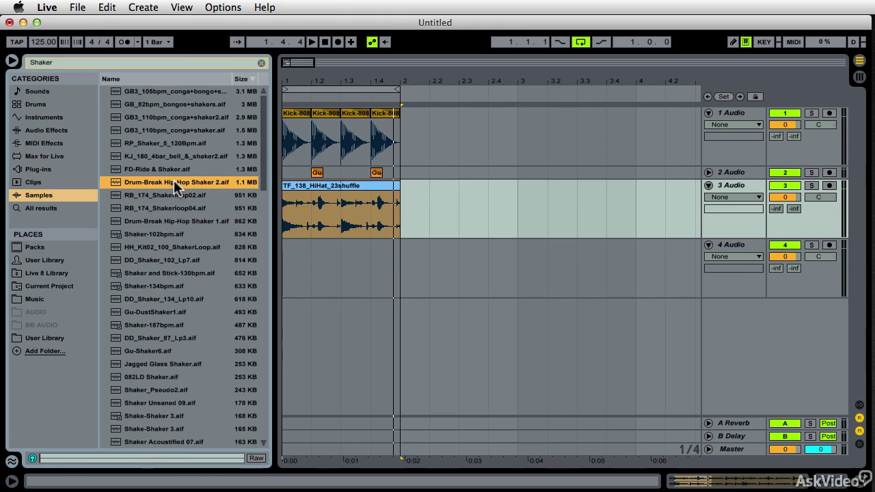
pyautogui.click(171, 233)
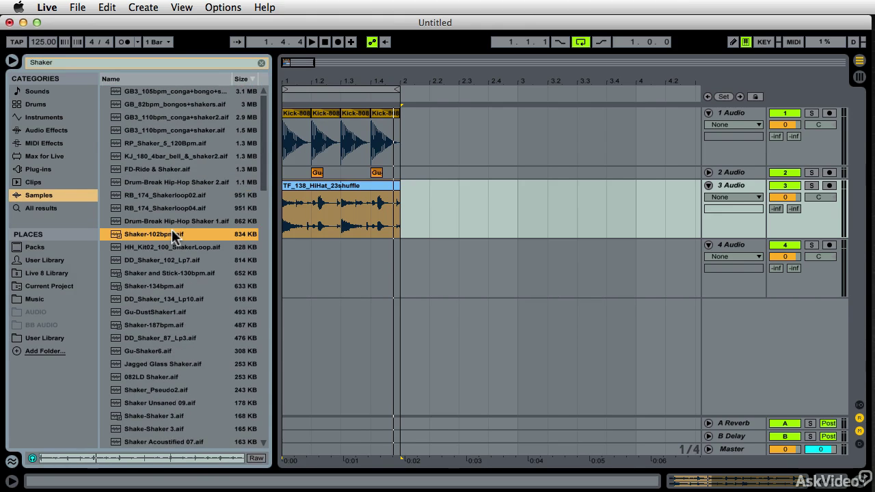
# Place Shaker-102bpm on the fourth audio track at bar 1 and play it with the beat
pyautogui.moveTo(152, 231); pyautogui.dragTo(285, 283)
pyautogui.press('space')
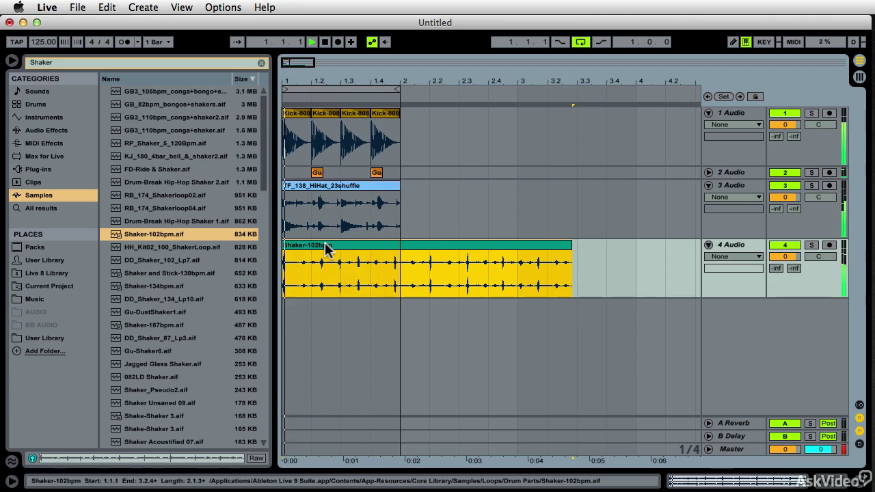
pyautogui.press('space')
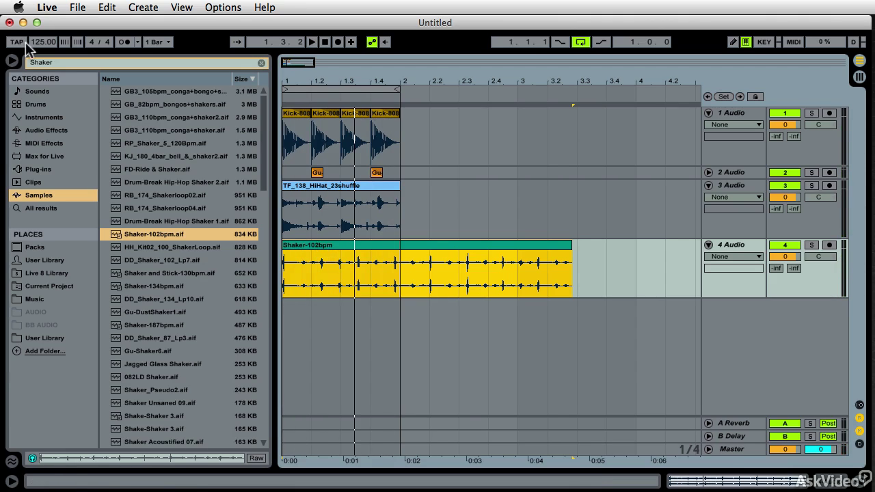
# Hide the browser, open the shaker clip's details, and turn on Warp and Loop
pyautogui.click(12, 62)
pyautogui.click(117, 262)
pyautogui.doubleClick(71, 246)
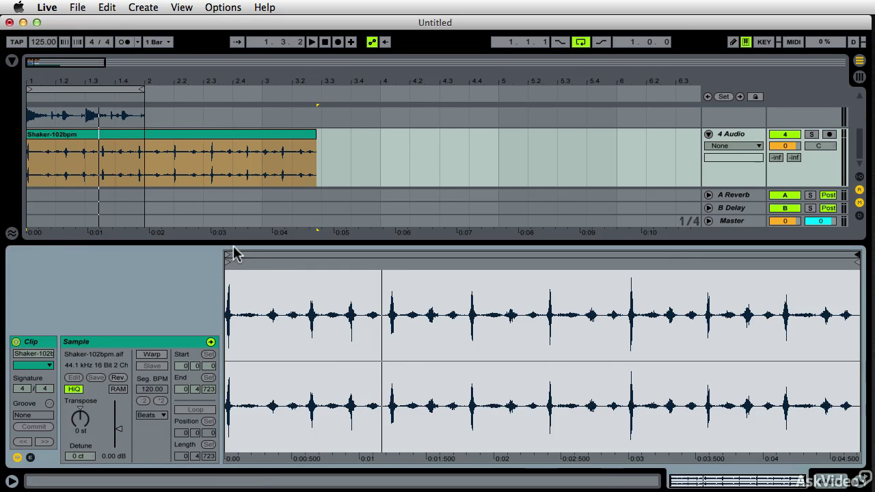
pyautogui.click(151, 354)
pyautogui.click(194, 410)
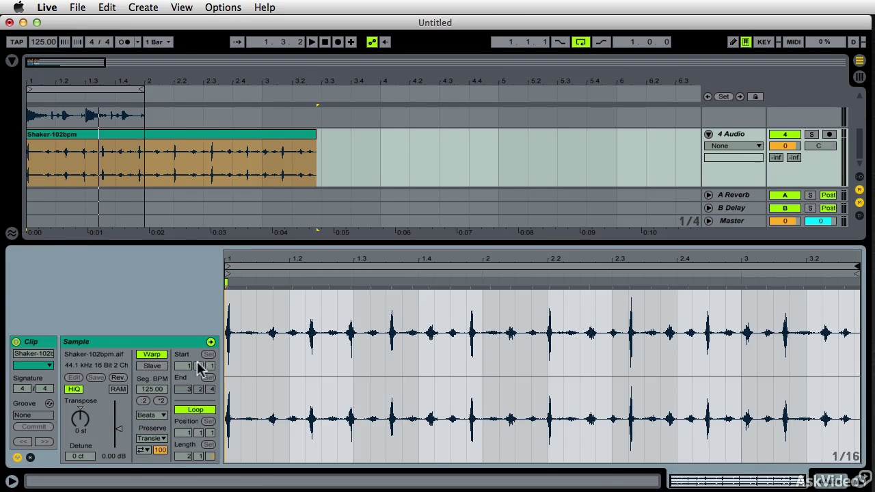
# Shorten the shaker's loop to two beats, start playback, and shift the loop to run from 1.3.1 to 2.1.1
pyautogui.moveTo(235, 253); pyautogui.dragTo(302, 306)
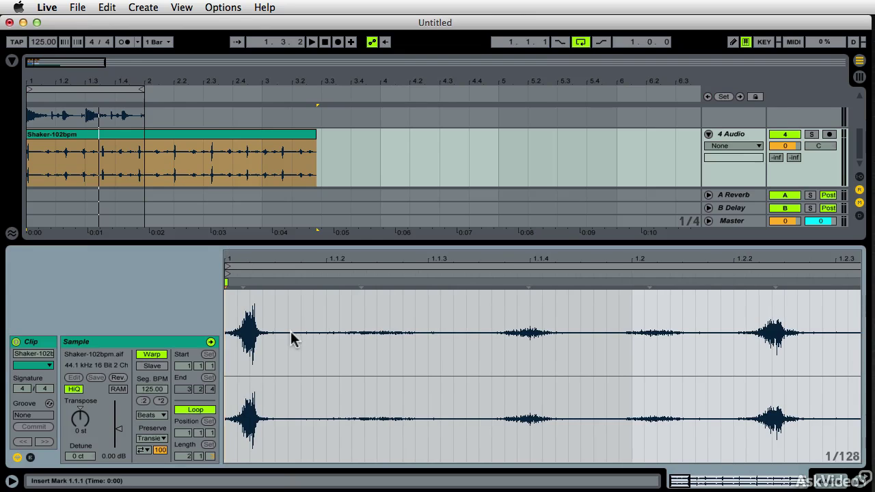
pyautogui.hscroll(2, 293, 330)
pyautogui.moveTo(272, 258); pyautogui.dragTo(272, 205)
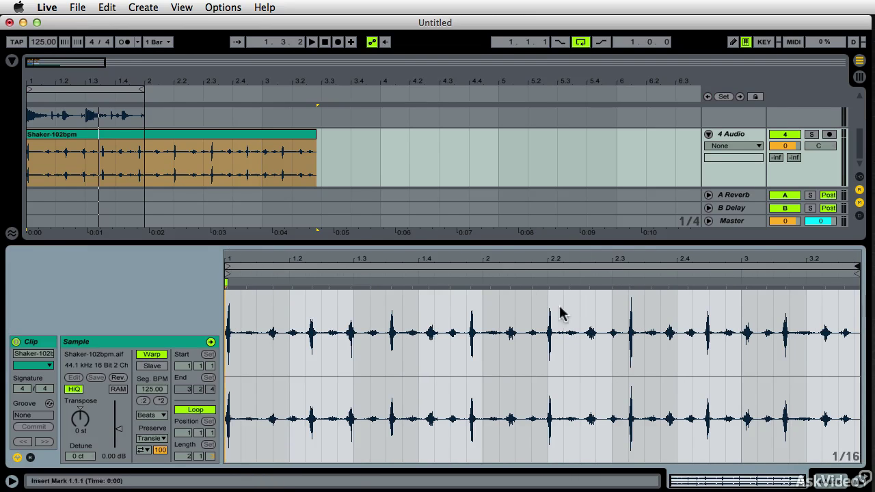
pyautogui.moveTo(858, 265); pyautogui.dragTo(553, 328)
pyautogui.moveTo(228, 267); pyautogui.dragTo(422, 325)
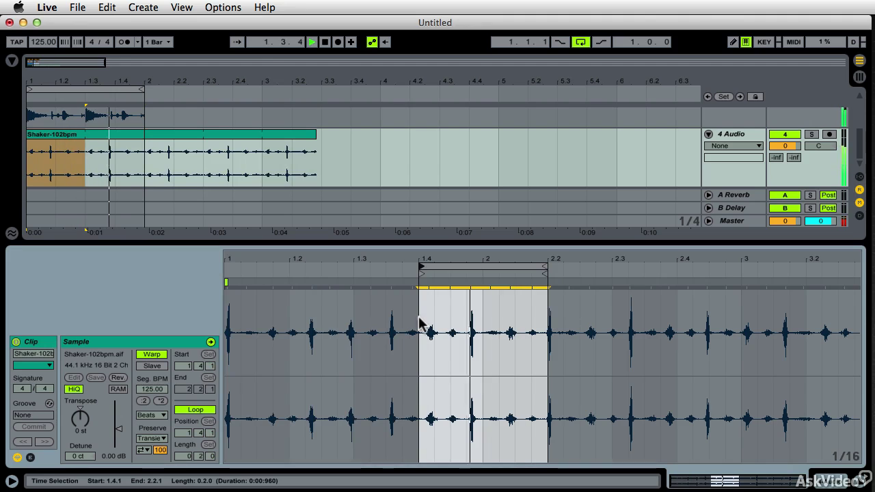
pyautogui.press('space')
pyautogui.moveTo(448, 266); pyautogui.dragTo(382, 266)
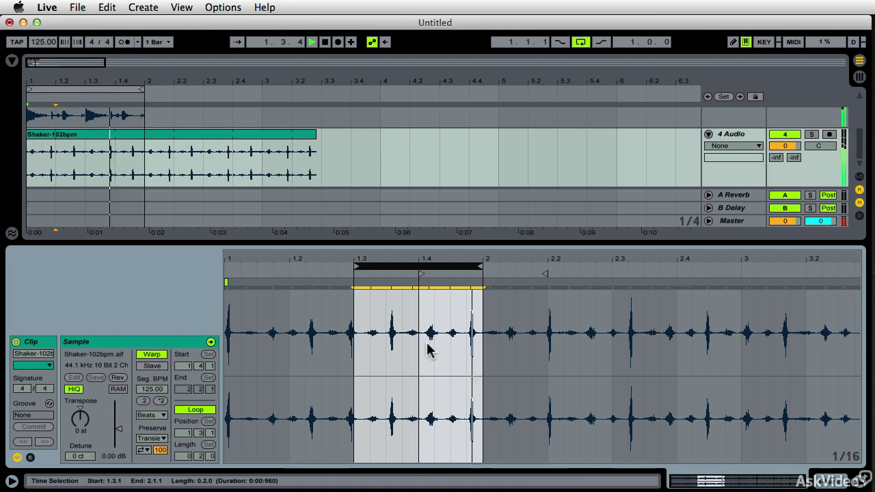
# Add warp markers on the shaker's first two strong hits in the loop and align them to 1.3.1 and 1.3.3
pyautogui.moveTo(379, 261); pyautogui.dragTo(379, 287)
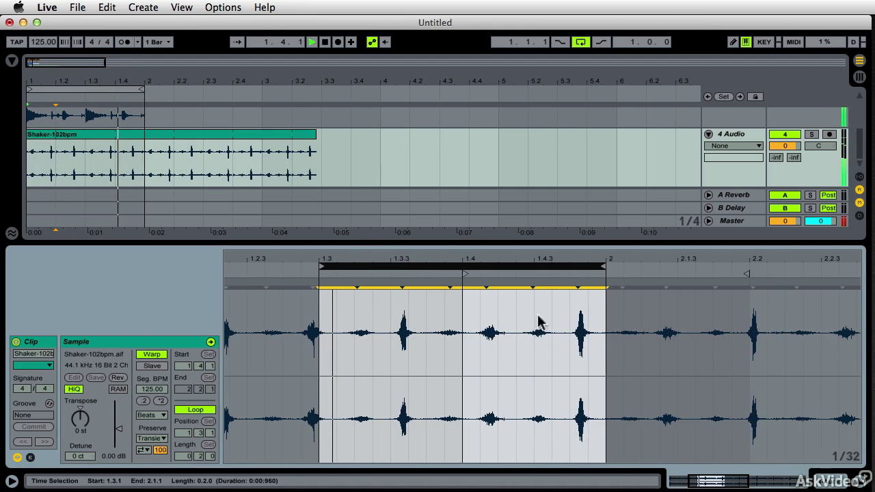
pyautogui.click(311, 282)
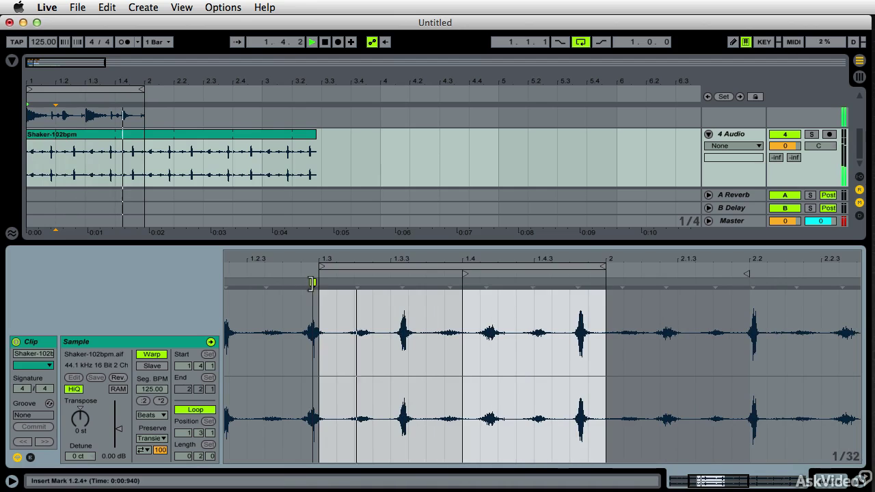
pyautogui.moveTo(312, 281); pyautogui.dragTo(318, 282)
pyautogui.moveTo(408, 284)
pyautogui.mouseDown()
pyautogui.moveTo(426, 283)
pyautogui.moveTo(371, 285)
pyautogui.moveTo(381, 295)
pyautogui.mouseUp()
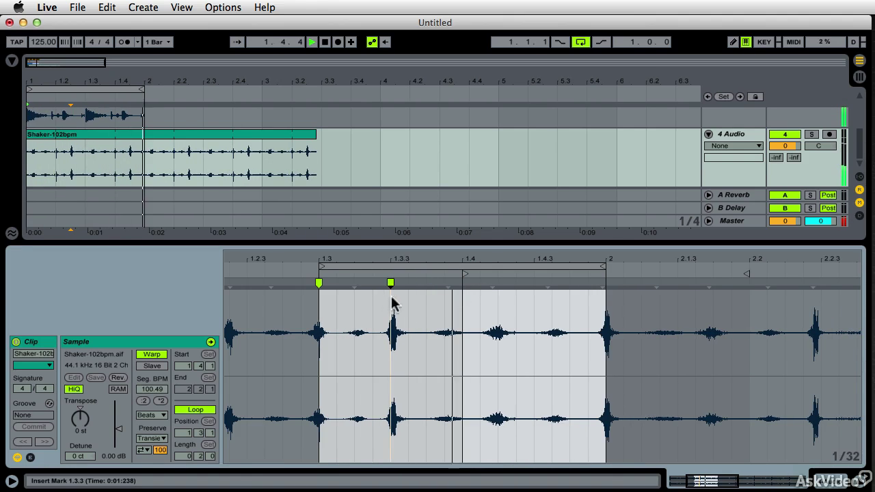
# Try the shaker clip's start marker at 1.3.4, 1.3.3 and 1.4.1, playing the loop to compare the patterns
pyautogui.moveTo(465, 274); pyautogui.dragTo(426, 273)
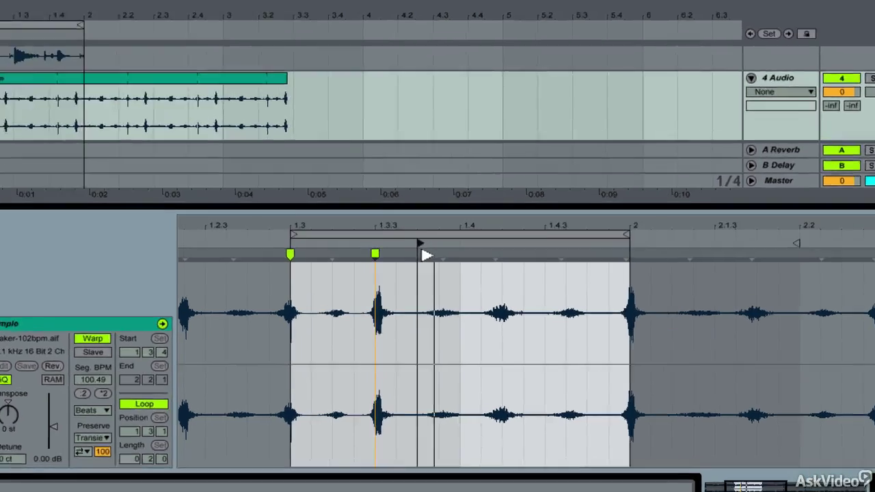
pyautogui.moveTo(388, 108)
pyautogui.mouseDown()
pyautogui.moveTo(539, 144)
pyautogui.moveTo(371, 153)
pyautogui.moveTo(256, 176)
pyautogui.mouseUp()
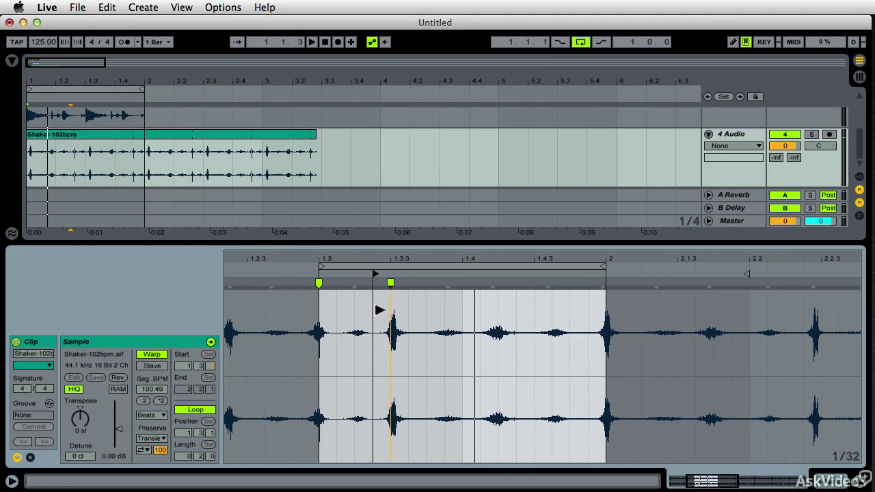
pyautogui.moveTo(377, 276)
pyautogui.mouseDown()
pyautogui.moveTo(410, 287)
pyautogui.moveTo(400, 291)
pyautogui.mouseUp()
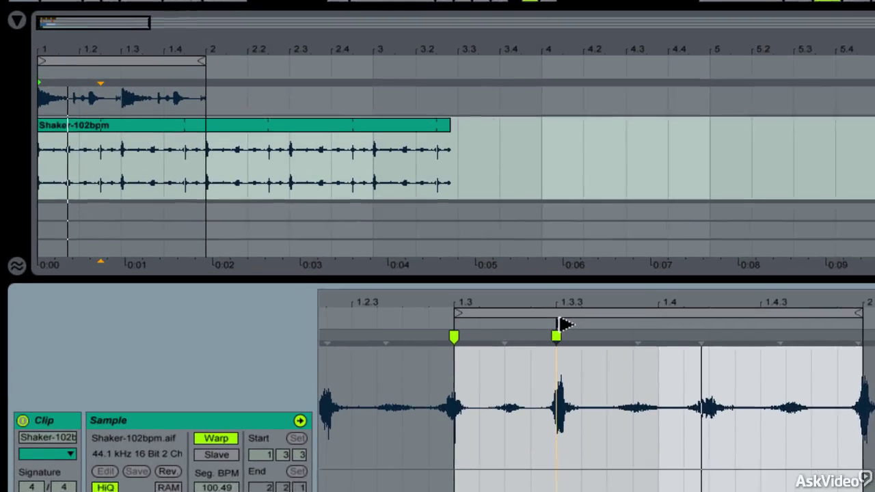
pyautogui.press('space')
pyautogui.doubleClick(585, 345)
pyautogui.moveTo(540, 352)
pyautogui.mouseDown()
pyautogui.moveTo(707, 357)
pyautogui.moveTo(874, 378)
pyautogui.moveTo(706, 385)
pyautogui.mouseUp()
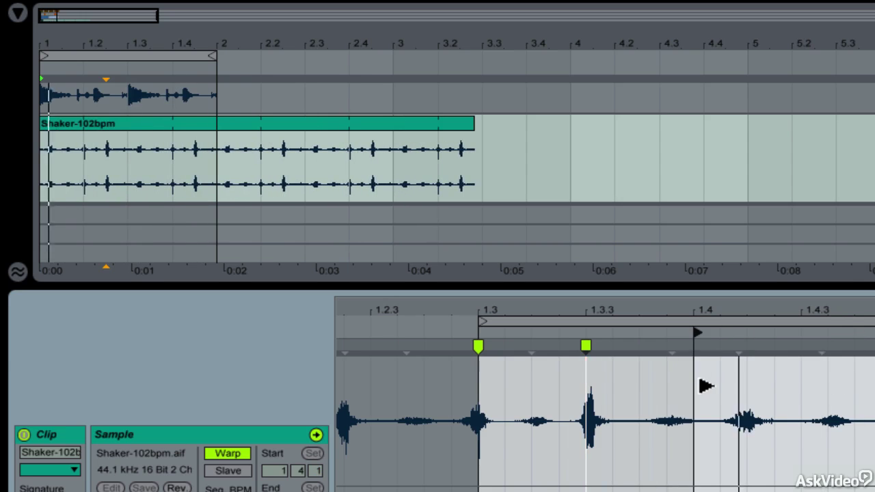
# Shorten the shaker's loop to one beat starting at 1.3.1, and trim the clip in the arrangement to end at bar 2
pyautogui.moveTo(874, 335); pyautogui.dragTo(691, 390)
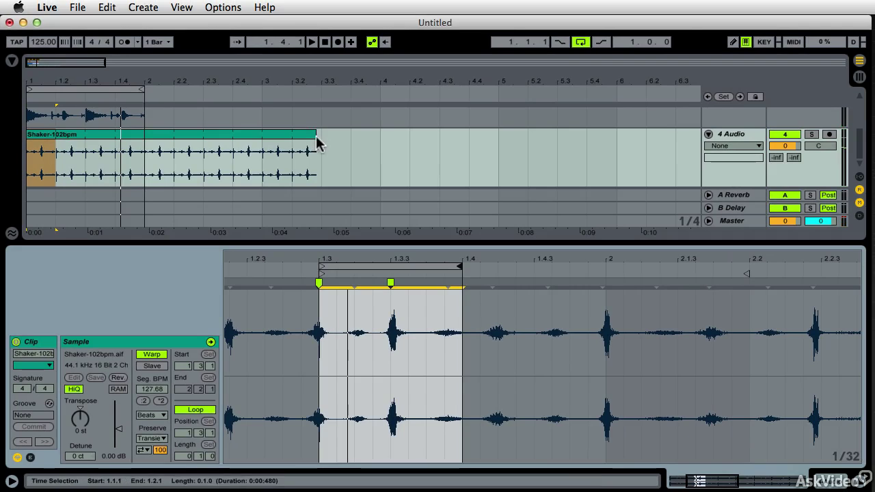
pyautogui.moveTo(316, 147); pyautogui.dragTo(153, 183)
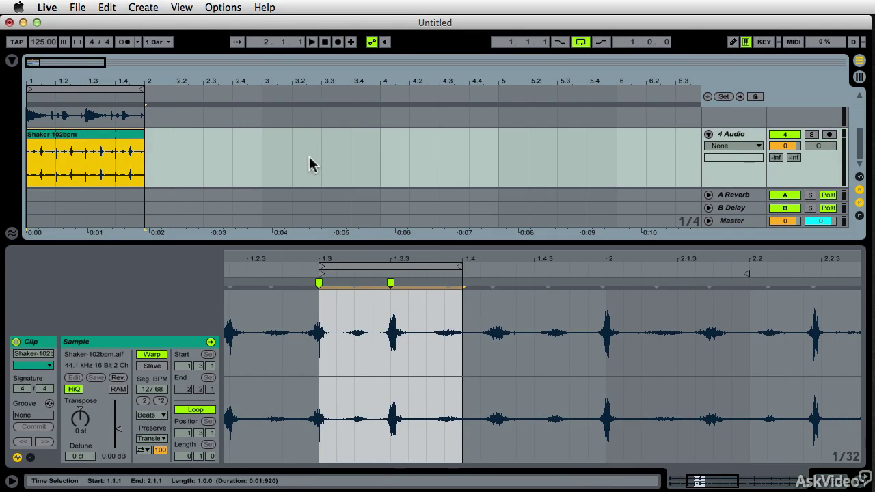
# Fold the fourth audio track, play the full one-bar beat, hide the clip details, and stop playback
pyautogui.click(708, 134)
pyautogui.press('space')
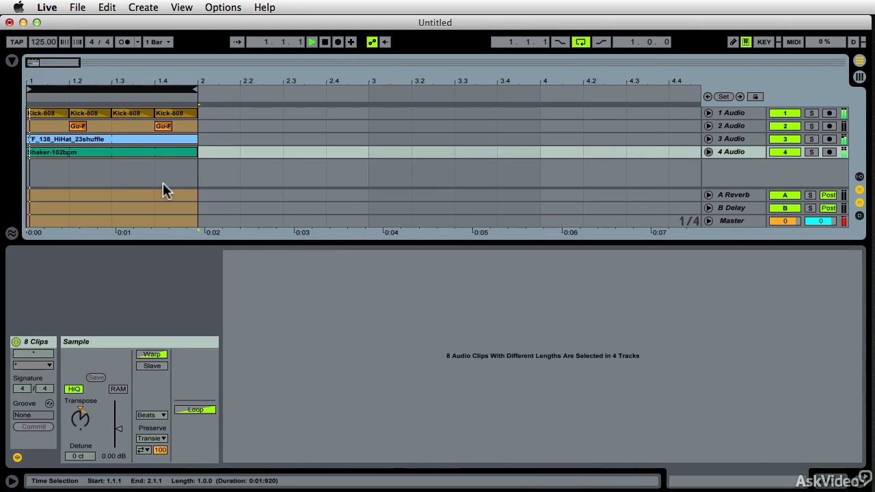
pyautogui.click(863, 478)
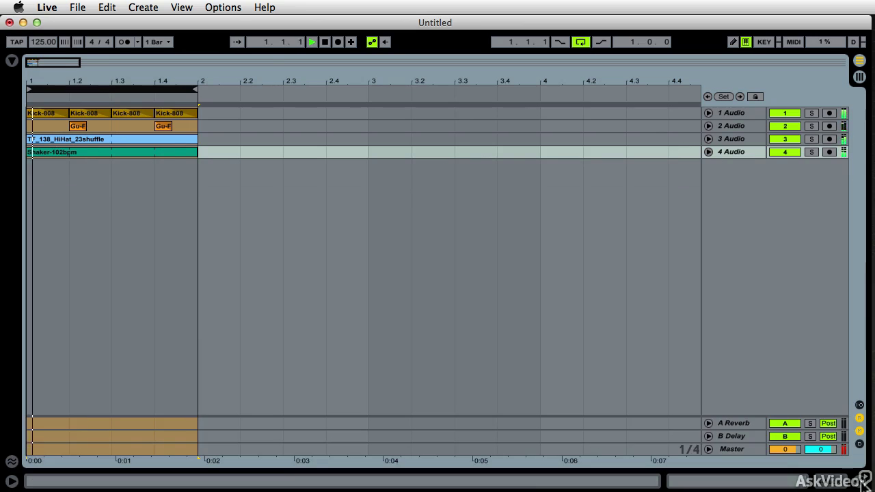
pyautogui.press('space')
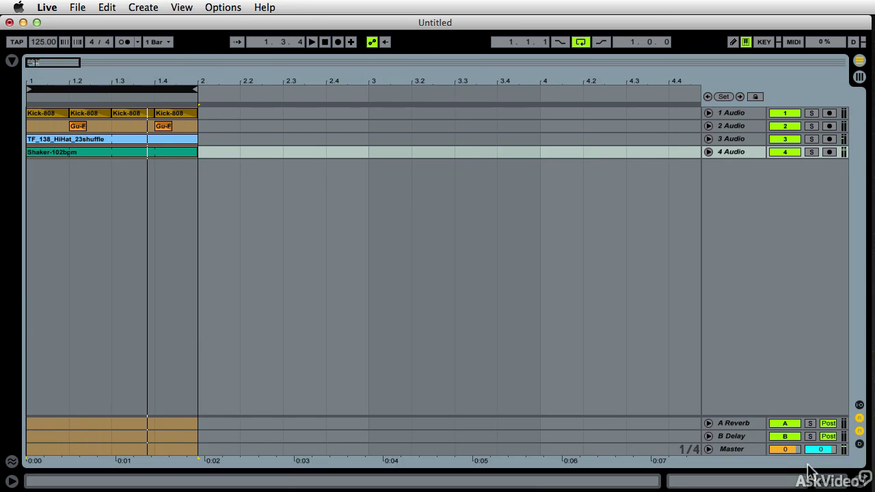